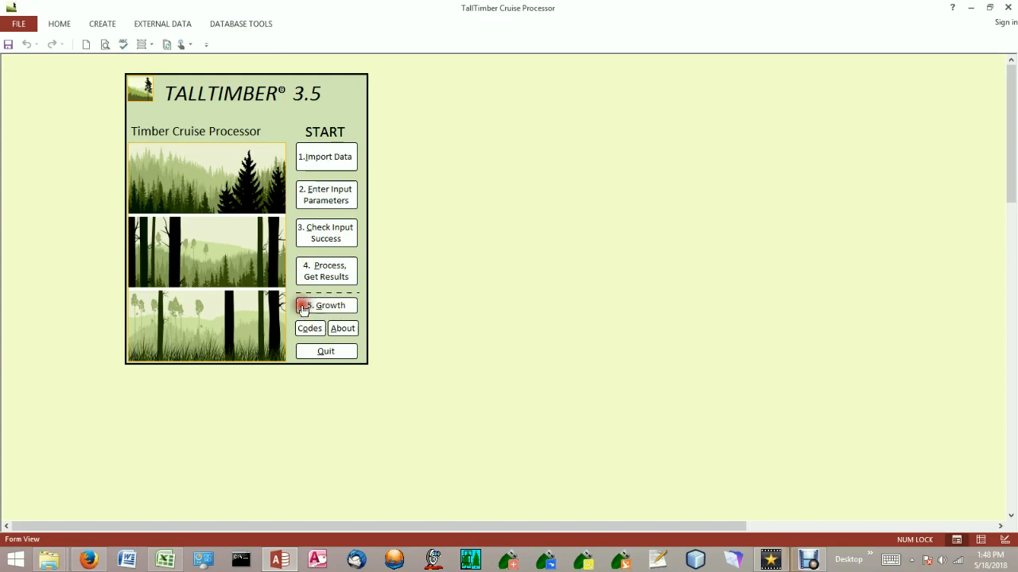
- In the FVS growth input parameters, choose the NE variant and combine points at the stand/strata level
click(304, 309)
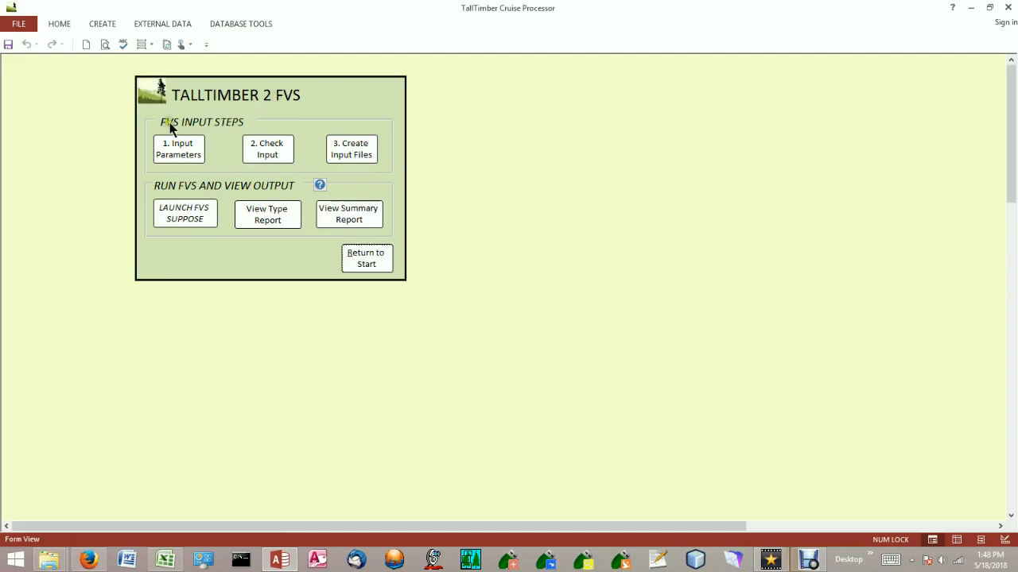
click(183, 154)
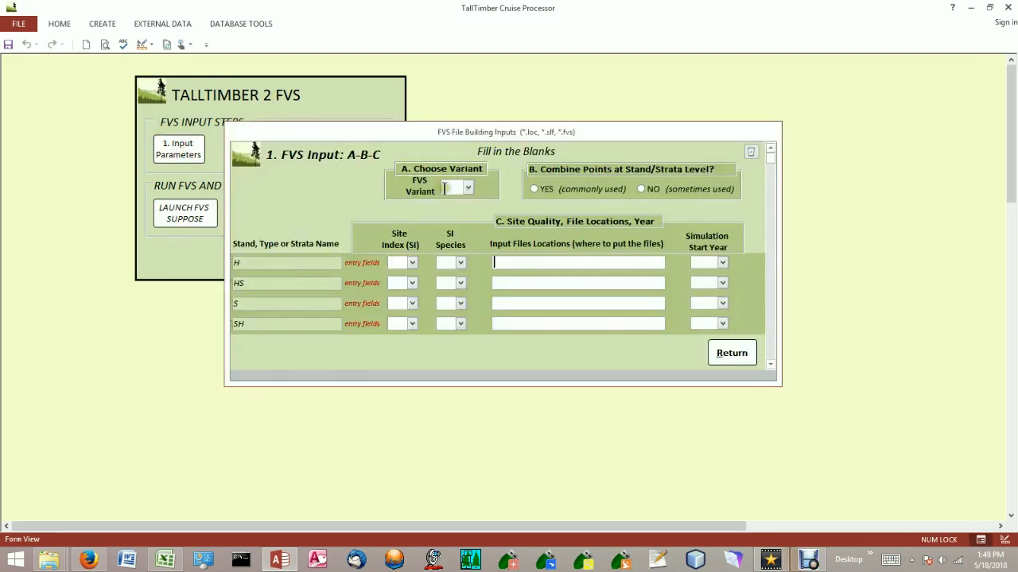
click(466, 188)
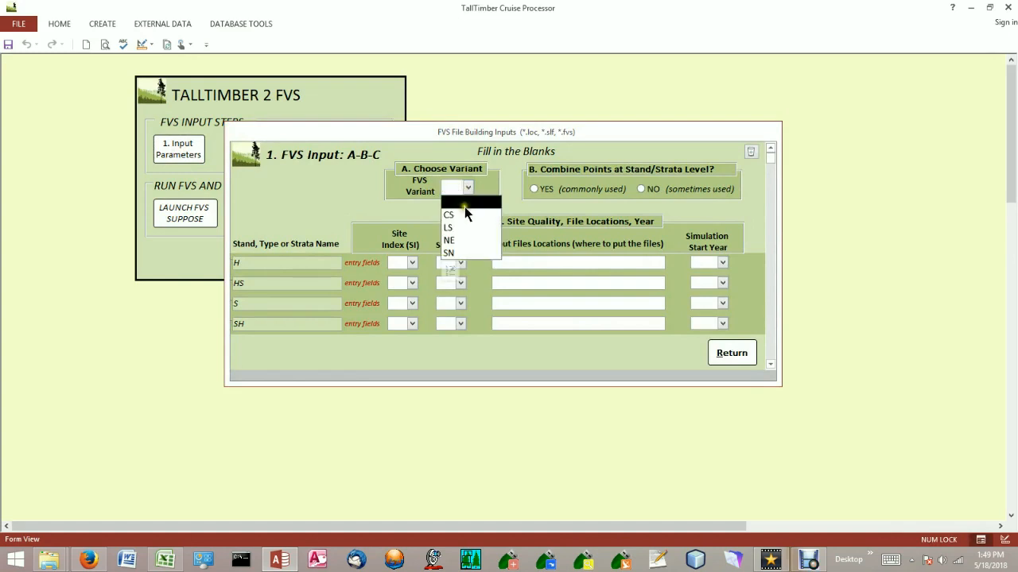
click(478, 254)
click(467, 223)
click(450, 229)
click(454, 241)
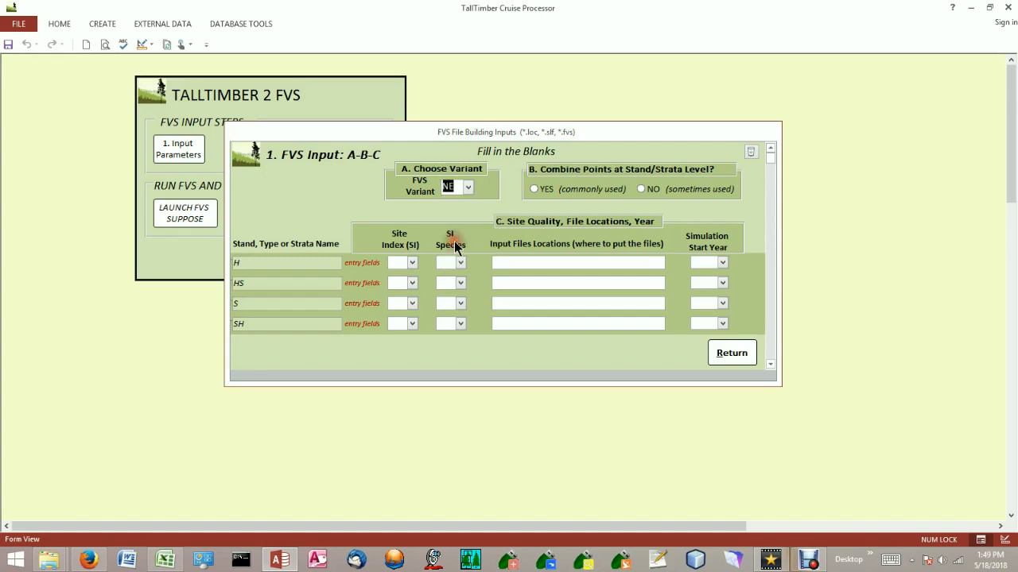
click(532, 189)
- Set the H stand's site index to 65 and its site index species to RM
click(412, 263)
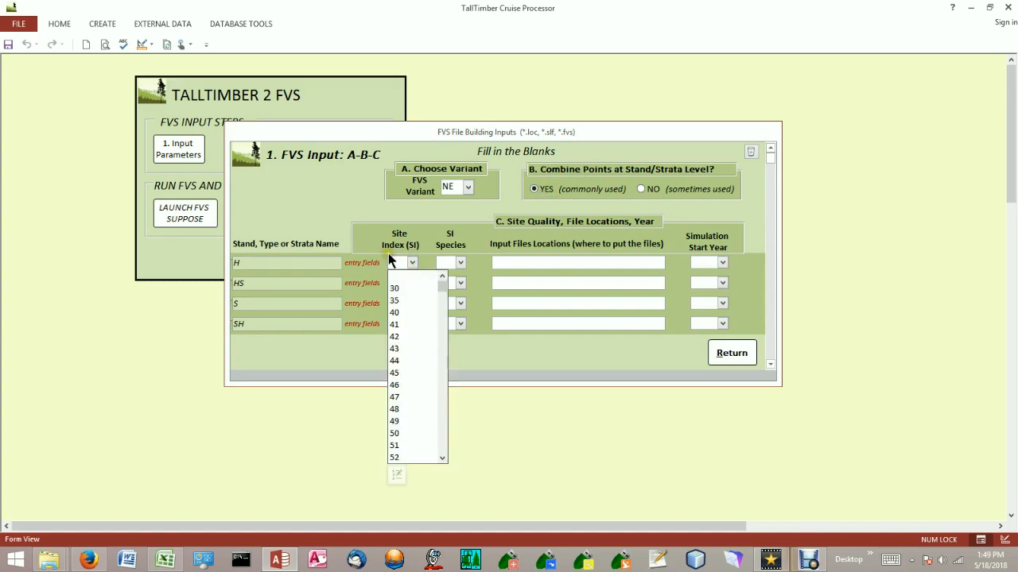
drag(442, 286, 443, 359)
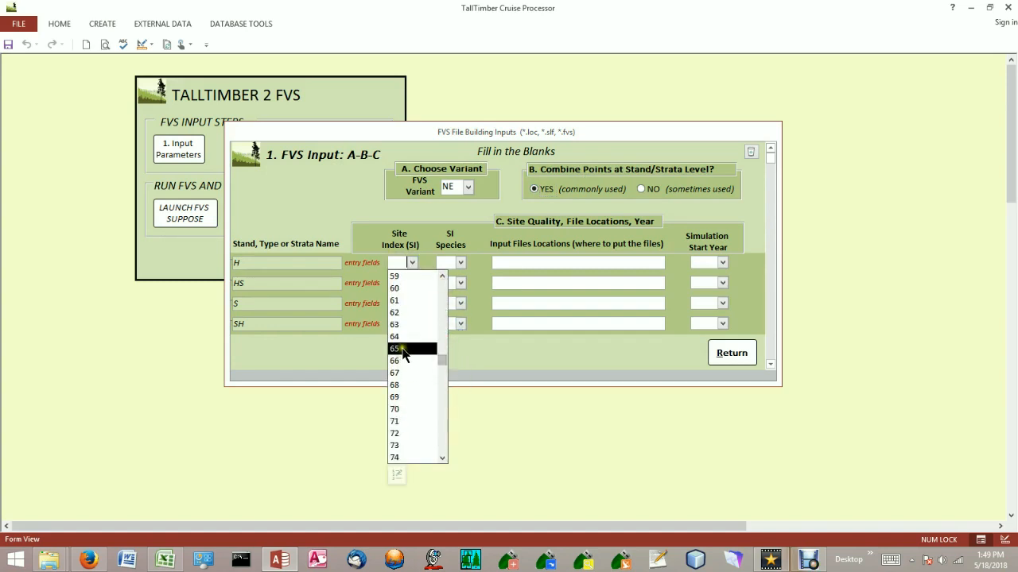
click(402, 349)
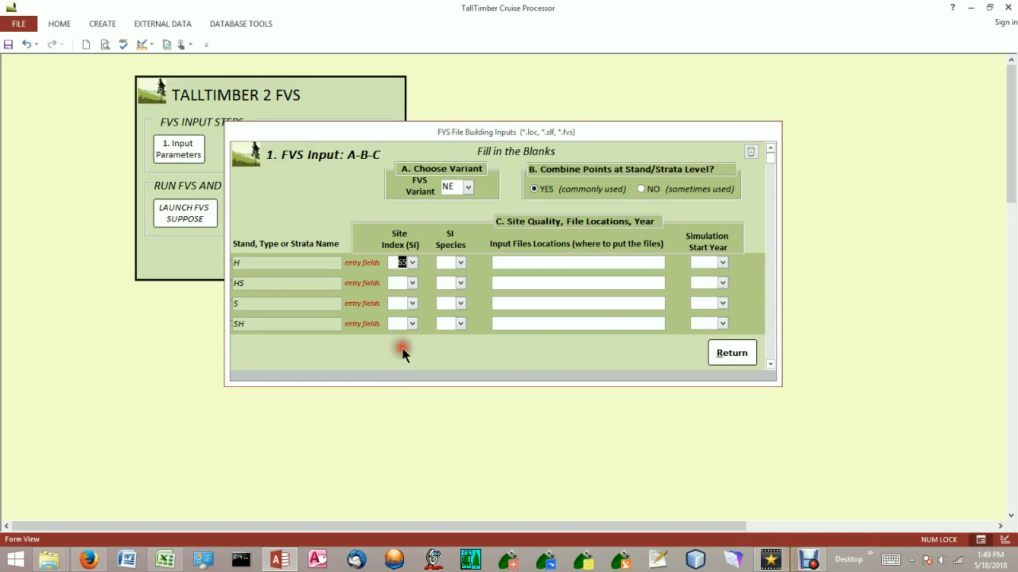
click(460, 262)
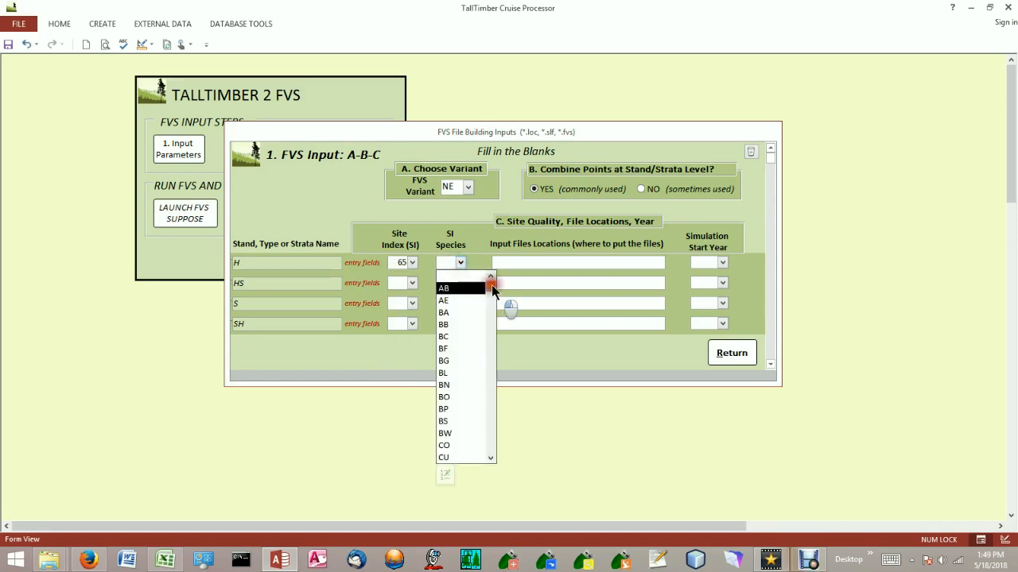
drag(491, 287, 484, 390)
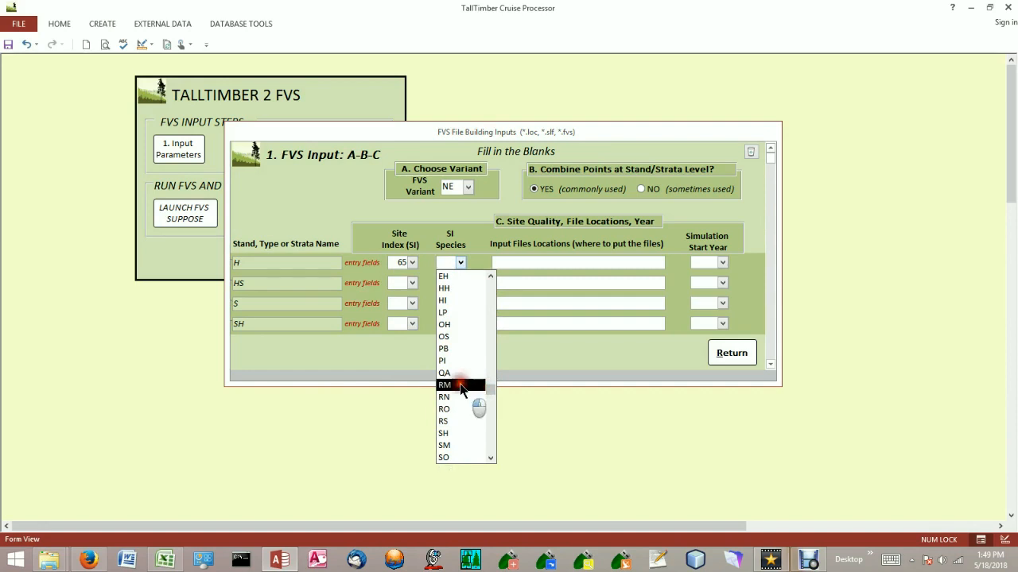
click(458, 387)
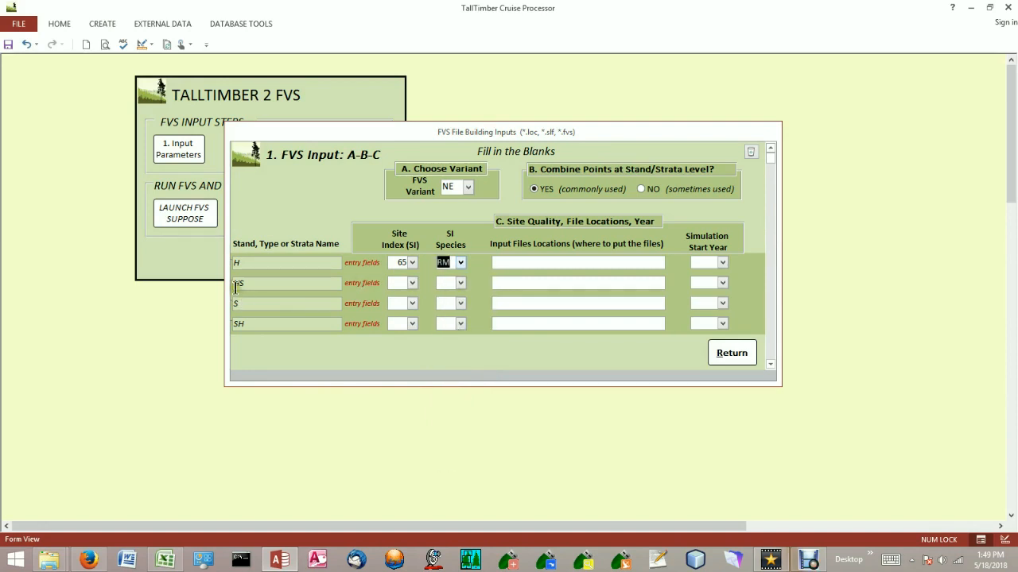
- Set the HS stand's site index to 60 and its site index species to RM
click(411, 283)
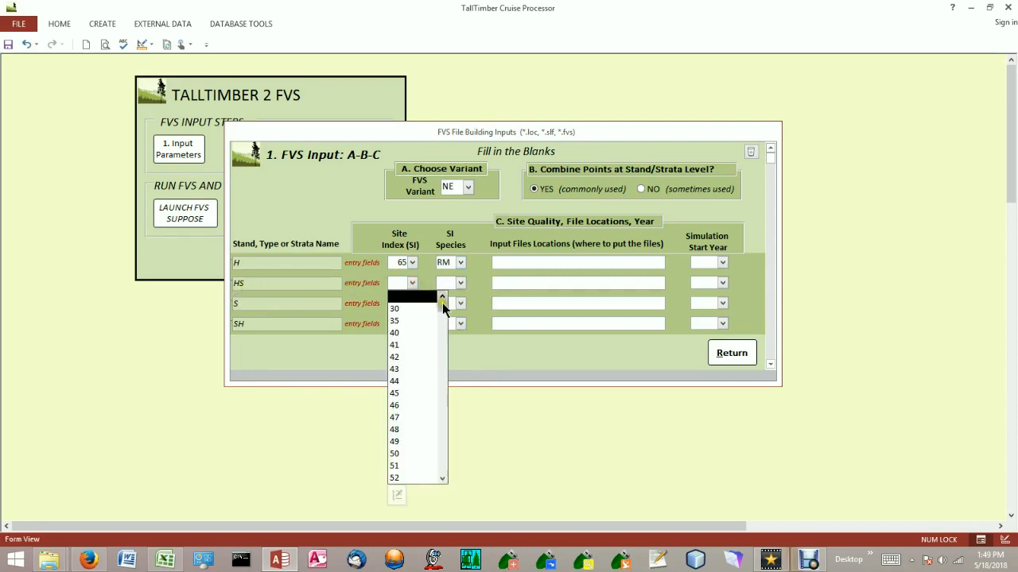
scroll(439, 347, down, 2)
scroll(439, 346, down, 2)
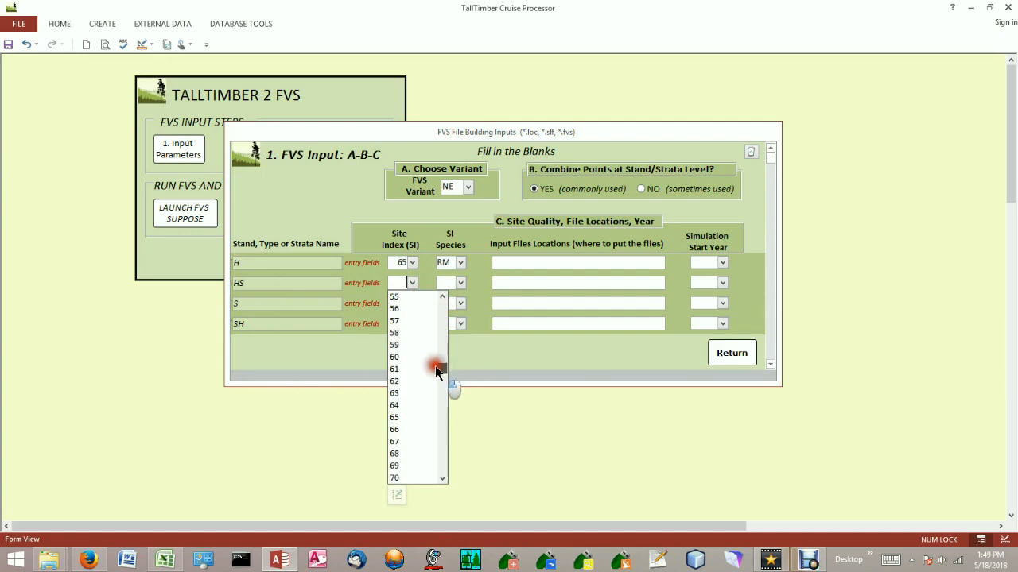
click(403, 359)
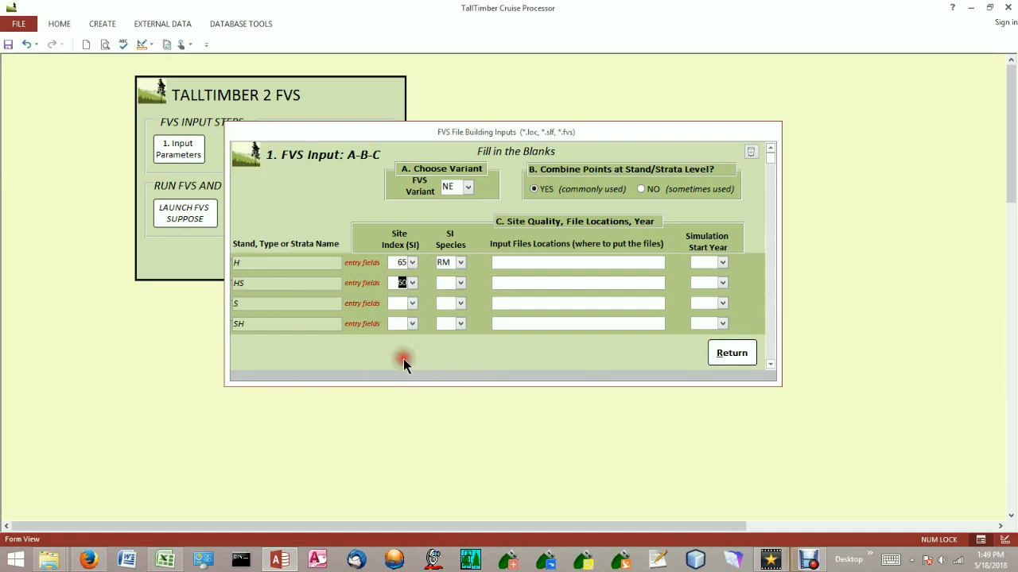
click(460, 283)
drag(489, 305, 491, 421)
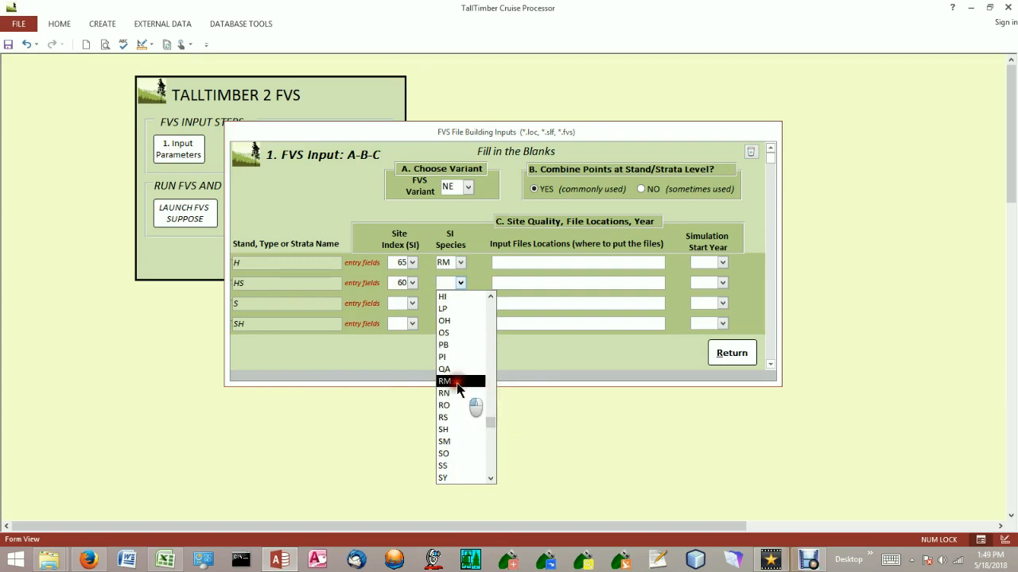
click(447, 382)
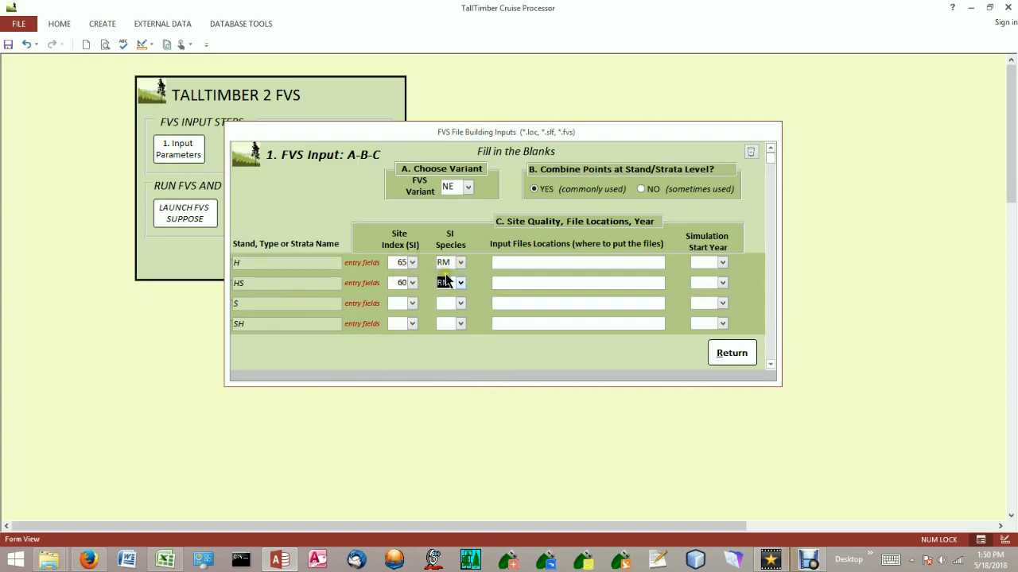
- Set the H stand's input files location to C:\Scrap\ and its simulation start year to 2018
click(507, 261)
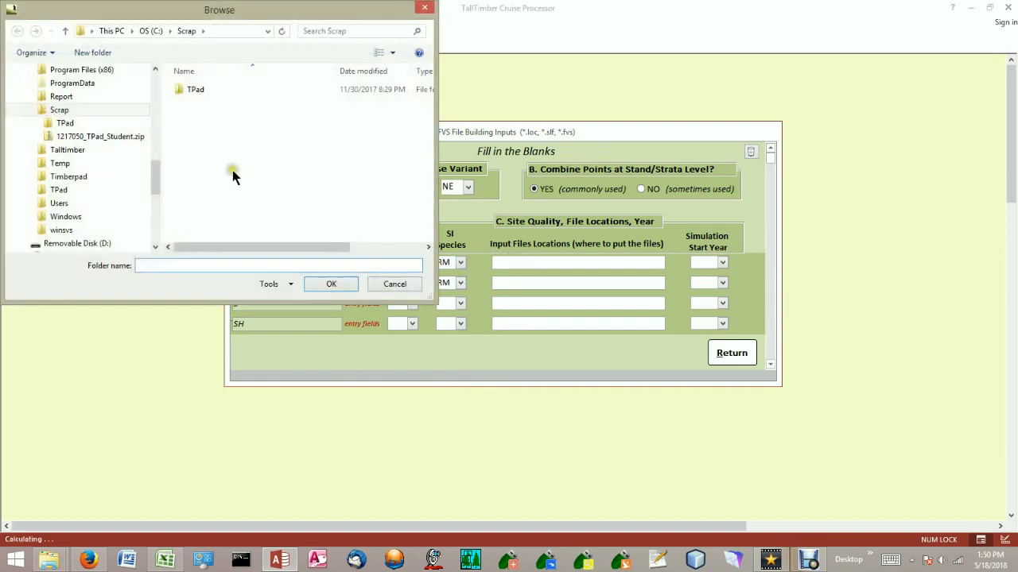
click(60, 110)
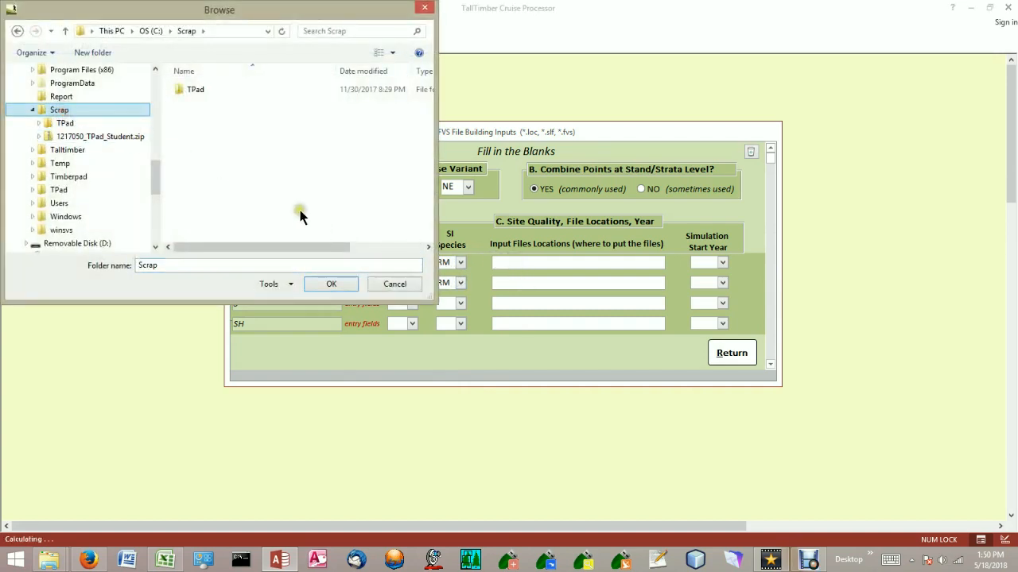
click(339, 288)
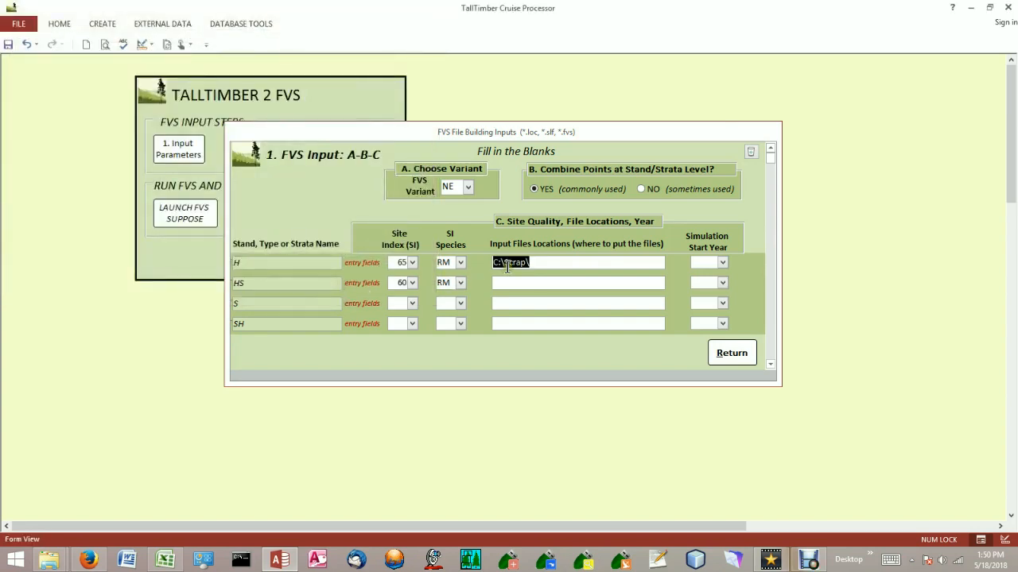
click(722, 264)
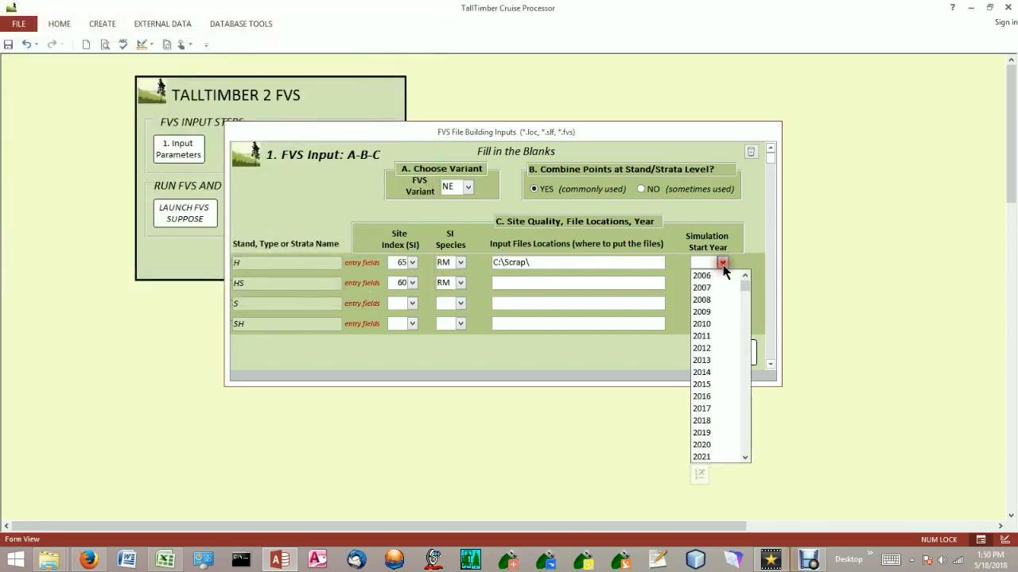
click(723, 421)
- Set the HS stand's input files location to C:\Scrap\ and its simulation start year to 2018
click(495, 282)
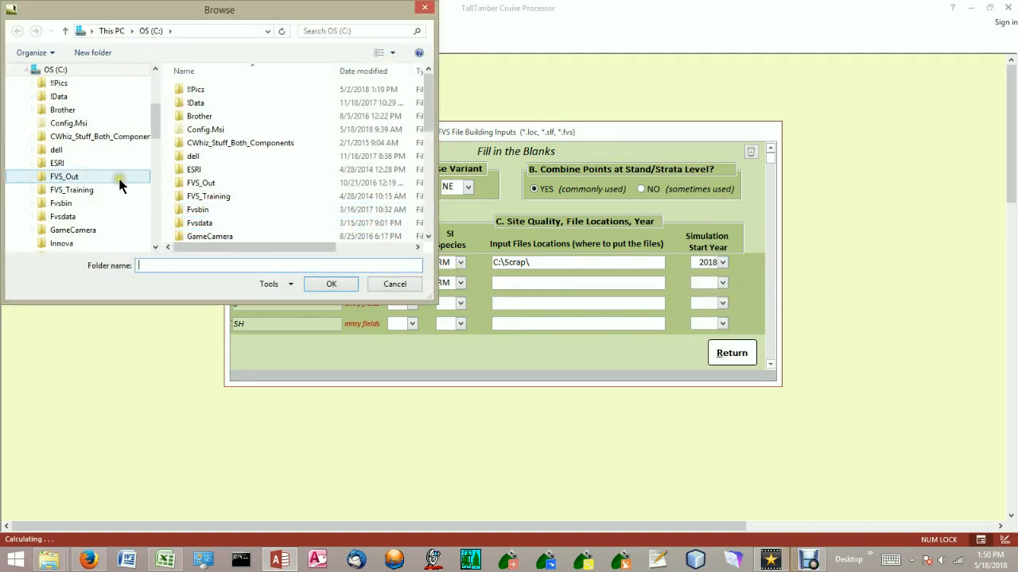
drag(156, 119, 148, 174)
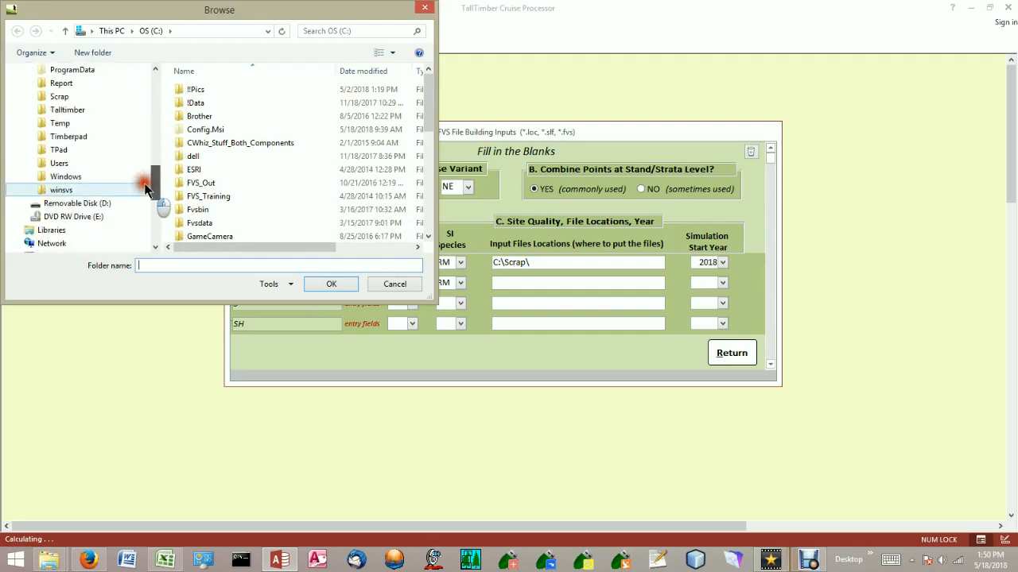
click(58, 97)
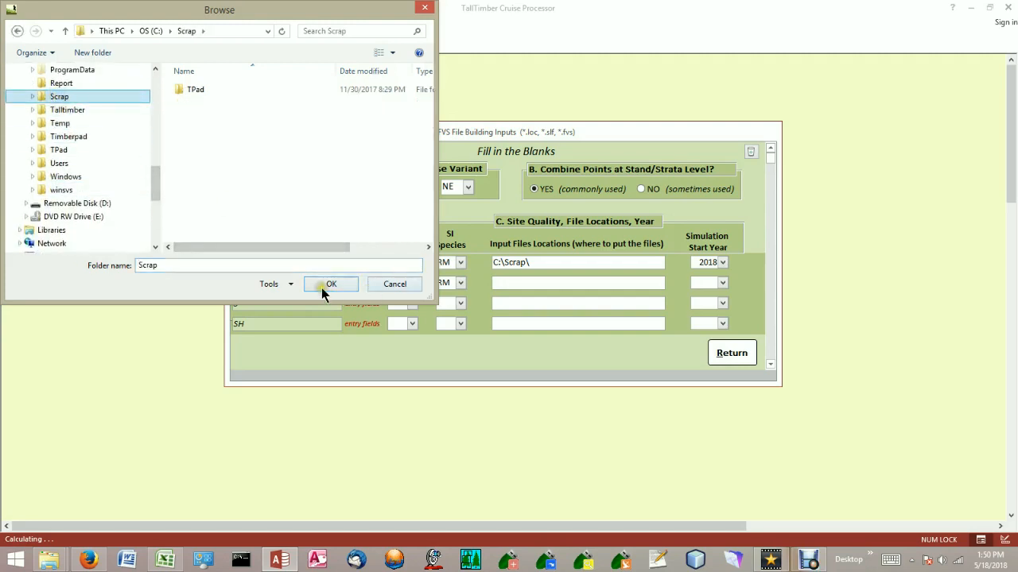
click(324, 284)
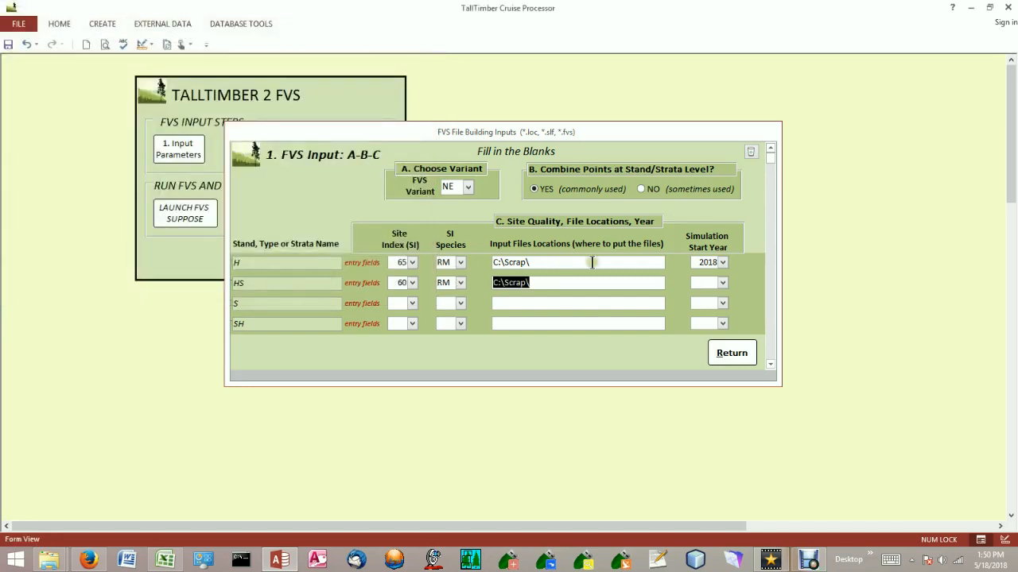
click(721, 283)
drag(745, 305, 741, 313)
click(712, 429)
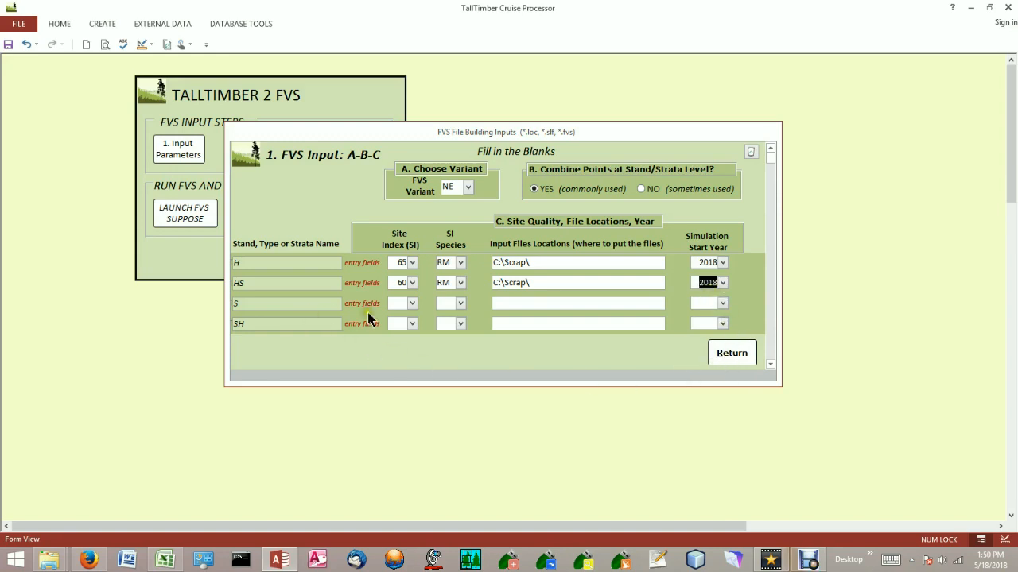
- Leave the input parameters form and review the FVS file precheck for the H and HS stands
click(731, 354)
click(268, 151)
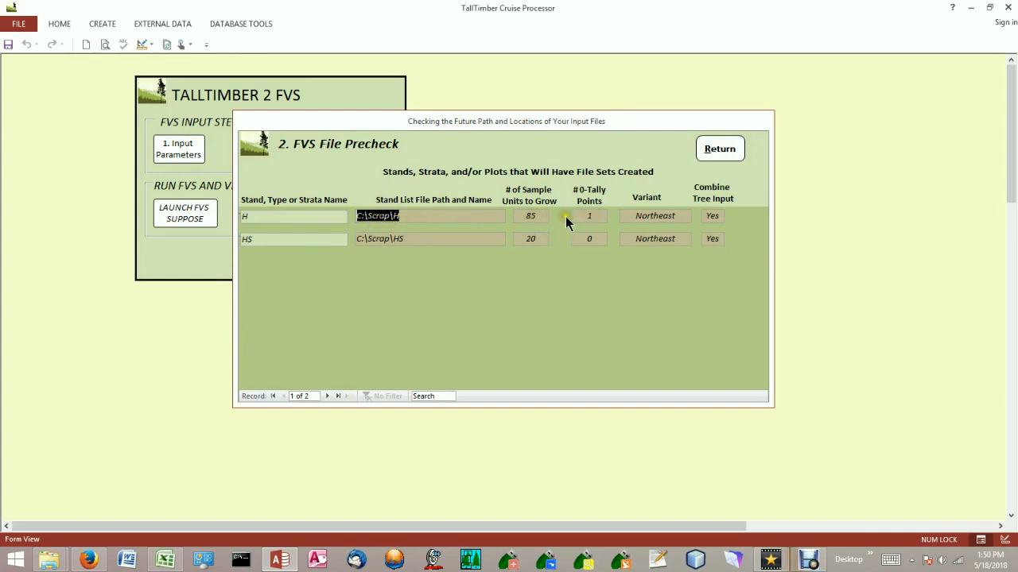
click(722, 146)
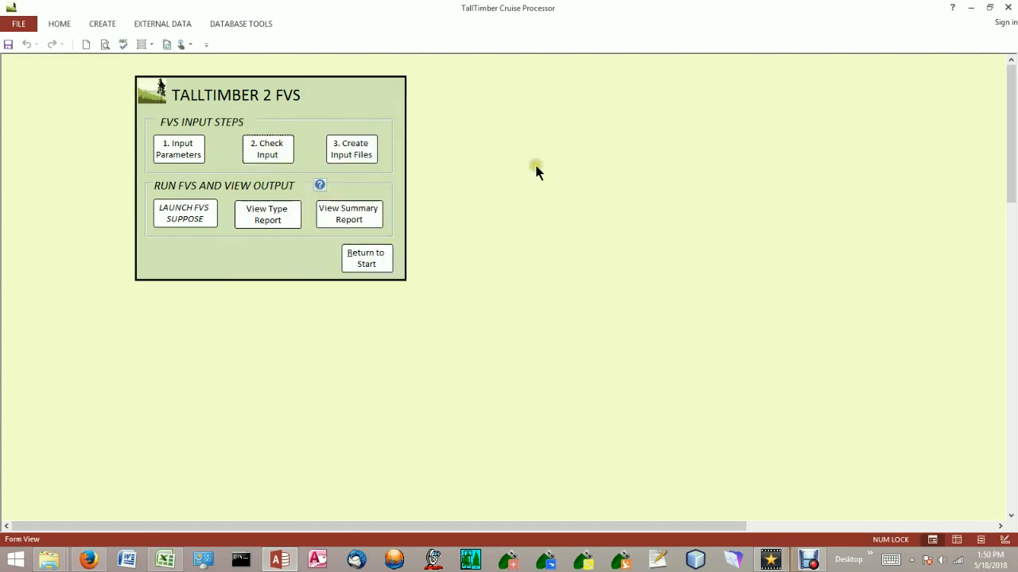
- Build the FVS location, stand list and tree files, overwriting the existing ones
click(353, 150)
click(395, 254)
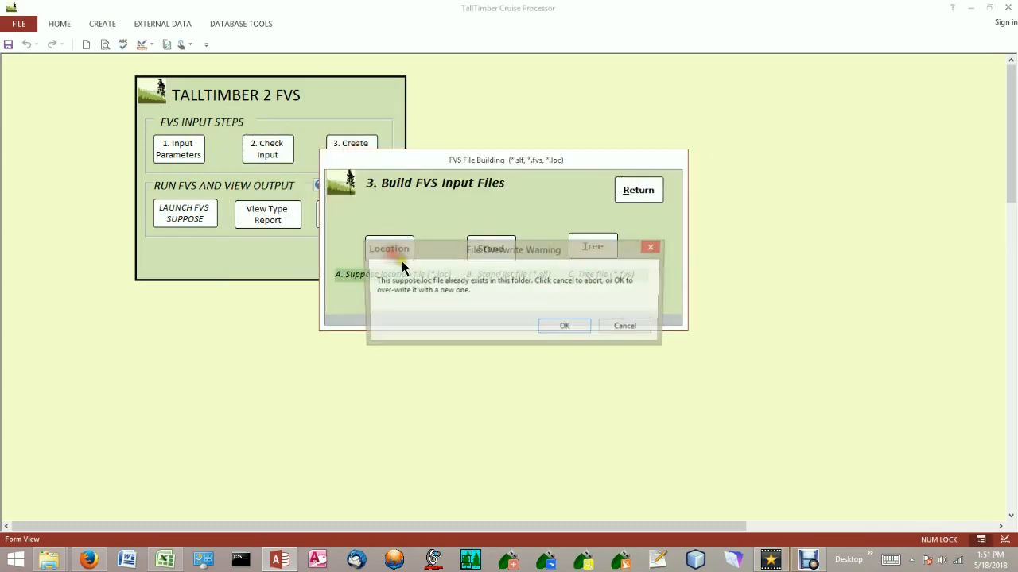
click(565, 329)
click(492, 250)
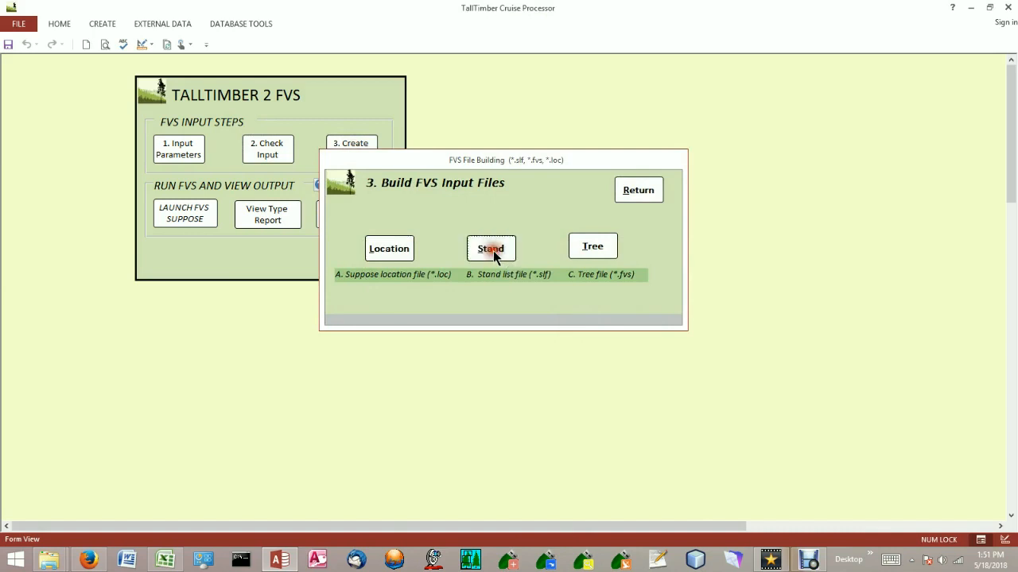
click(561, 327)
click(594, 246)
click(569, 327)
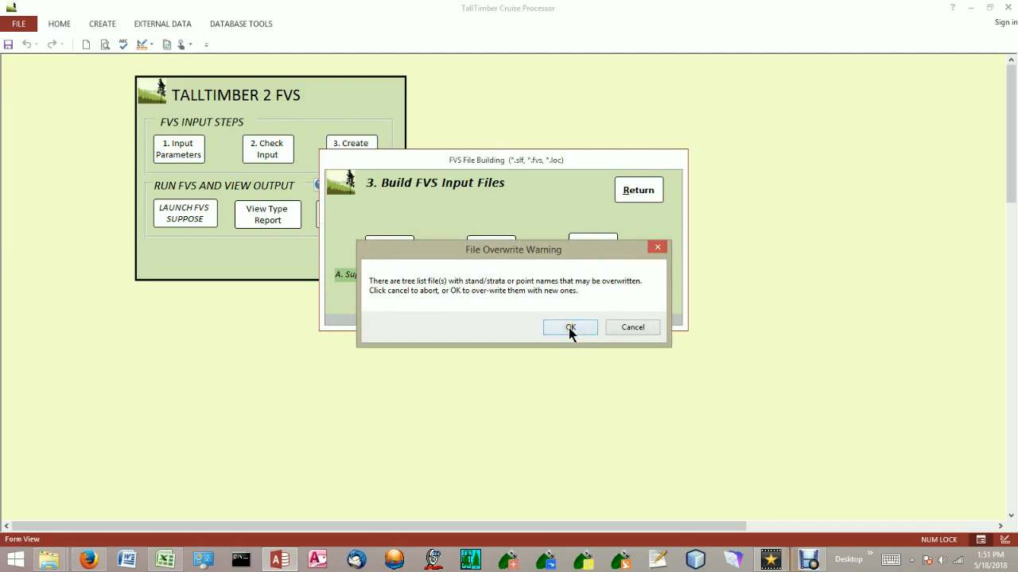
click(569, 327)
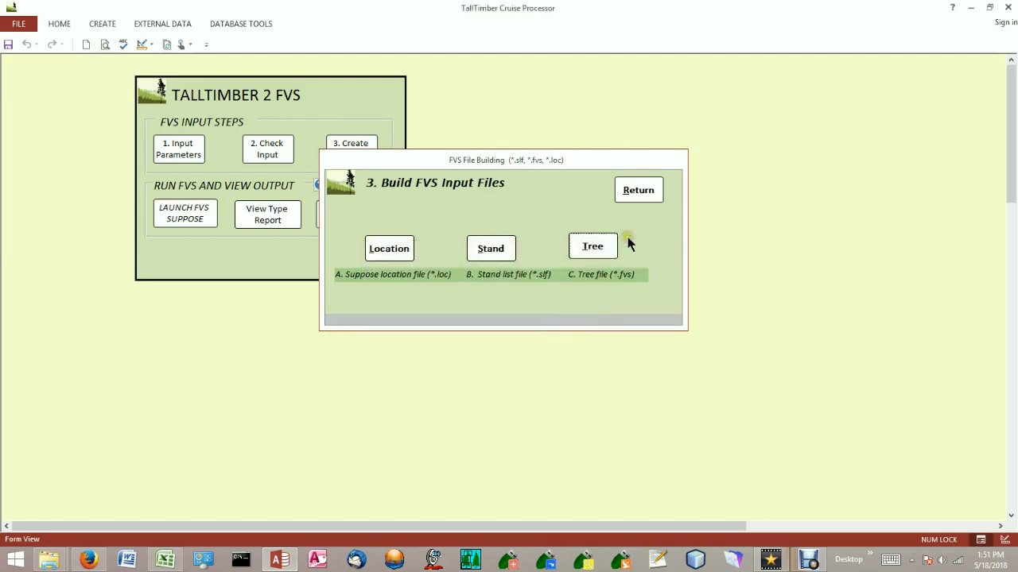
click(636, 191)
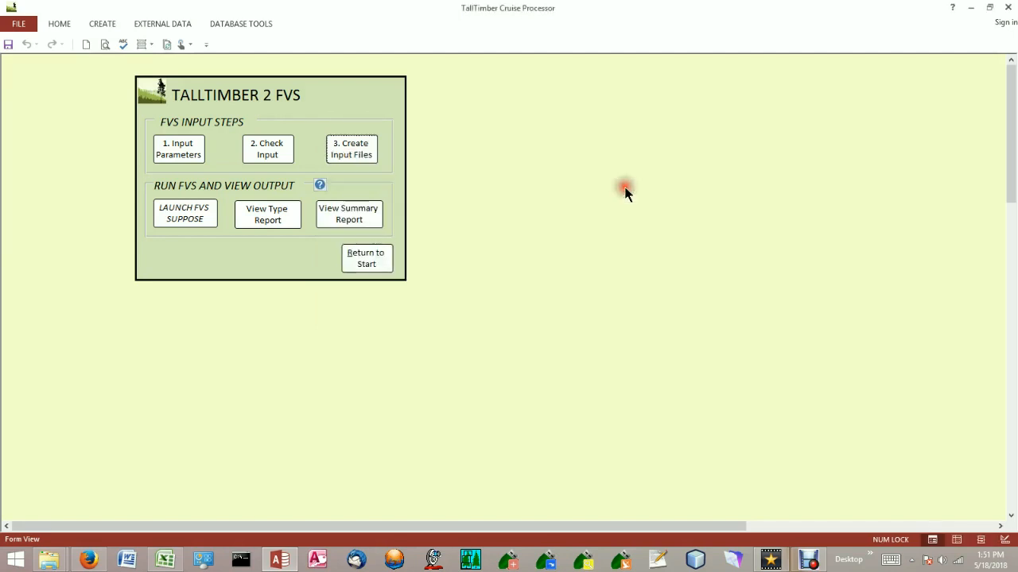
- Launch FVS Suppose from the TallTimber form and load the suppose.loc locations file from C:\Scrap
click(182, 213)
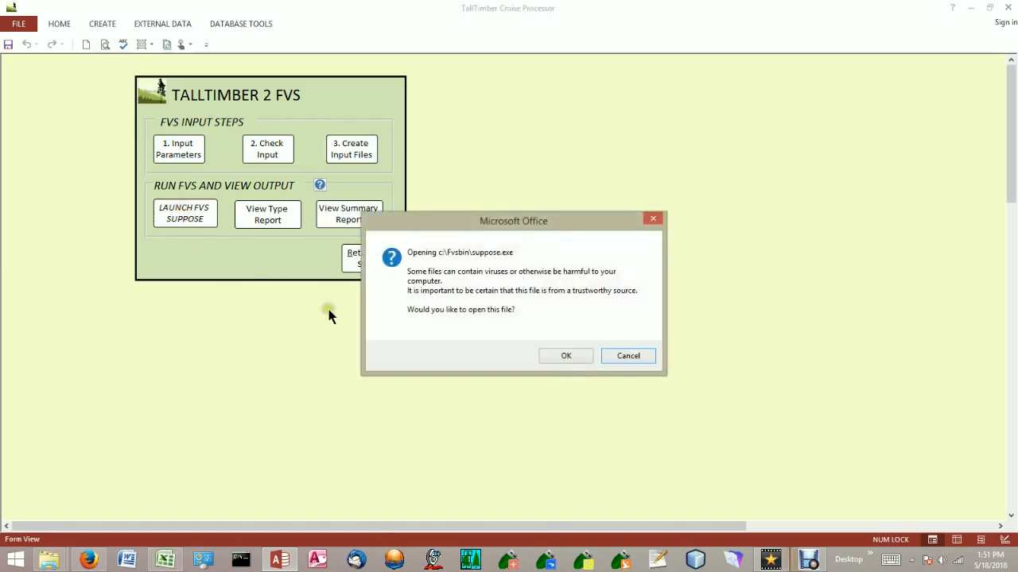
click(561, 358)
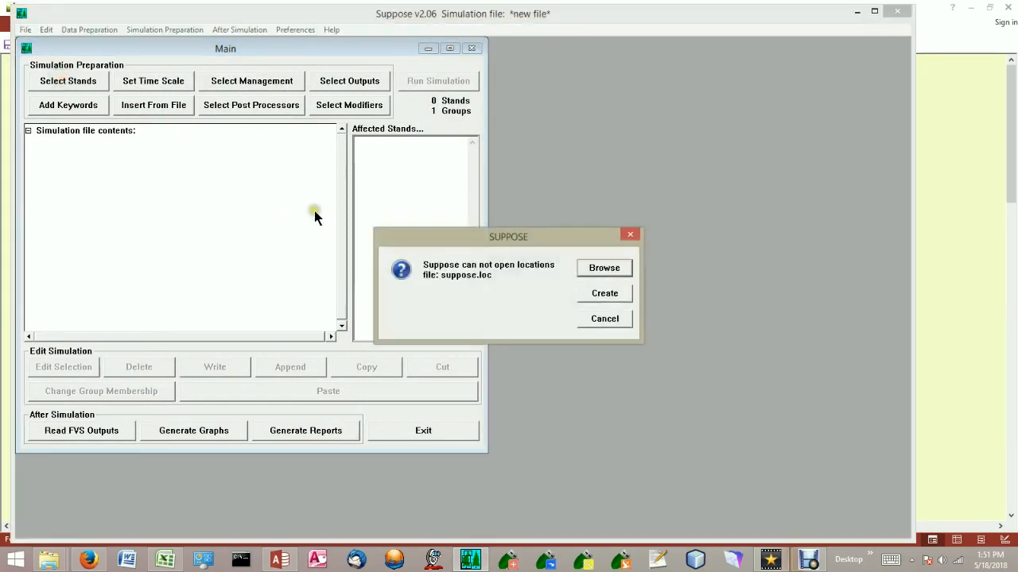
click(598, 268)
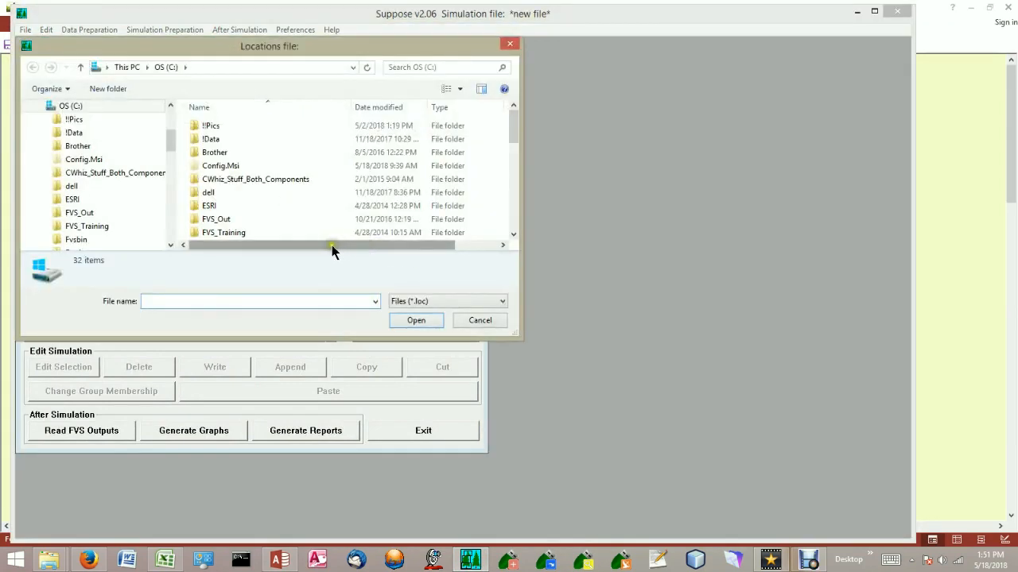
drag(169, 141, 166, 185)
click(76, 146)
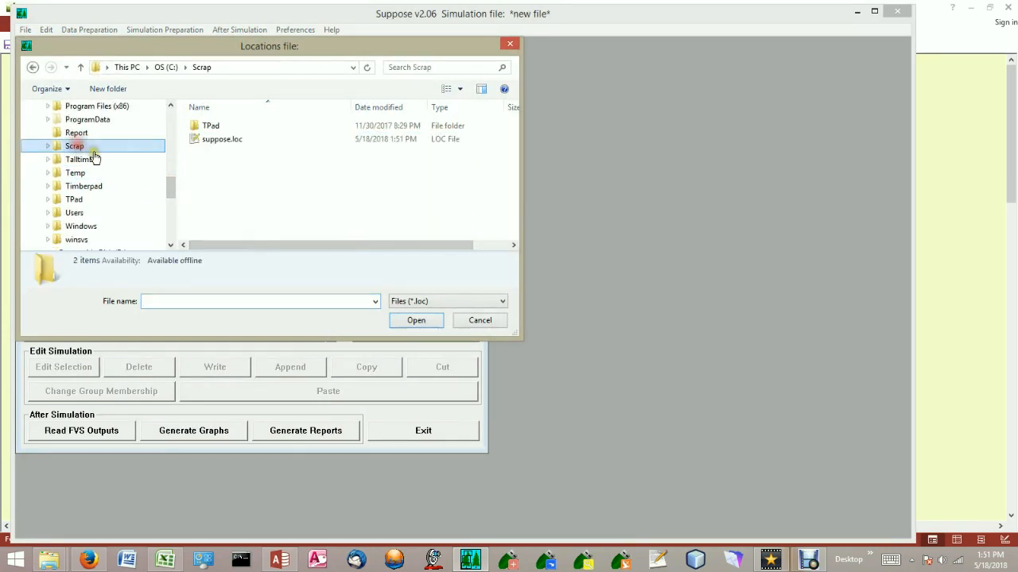
double_click(217, 141)
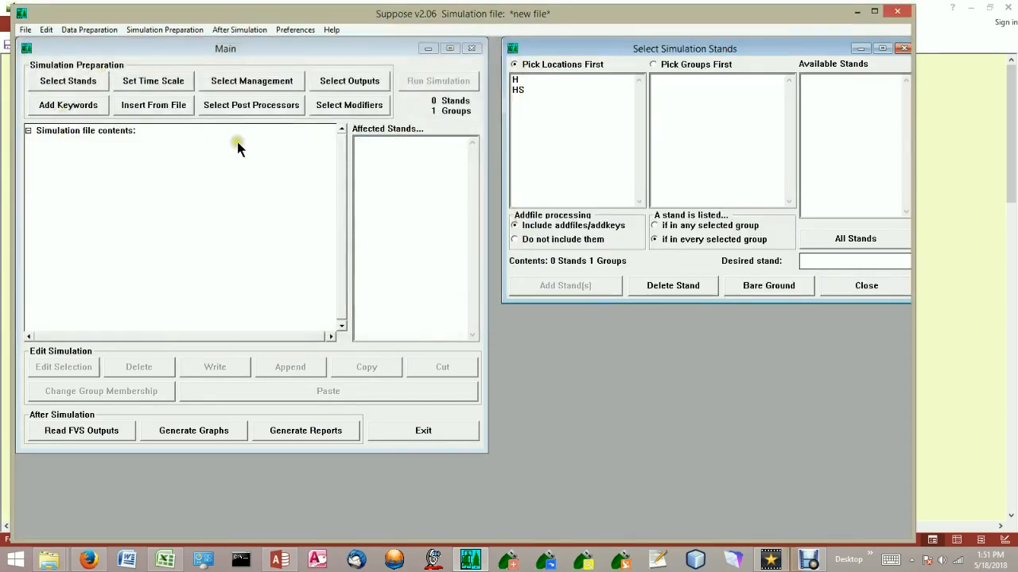
- Add stand H from location H and its !StandsInNoDefinedGroup group to the simulation
click(524, 79)
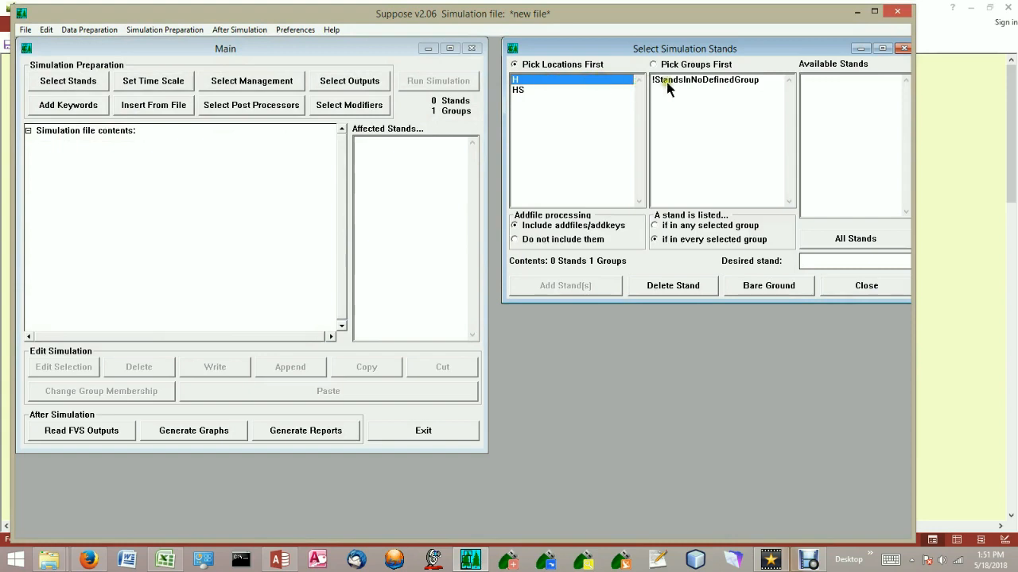
click(705, 79)
click(807, 80)
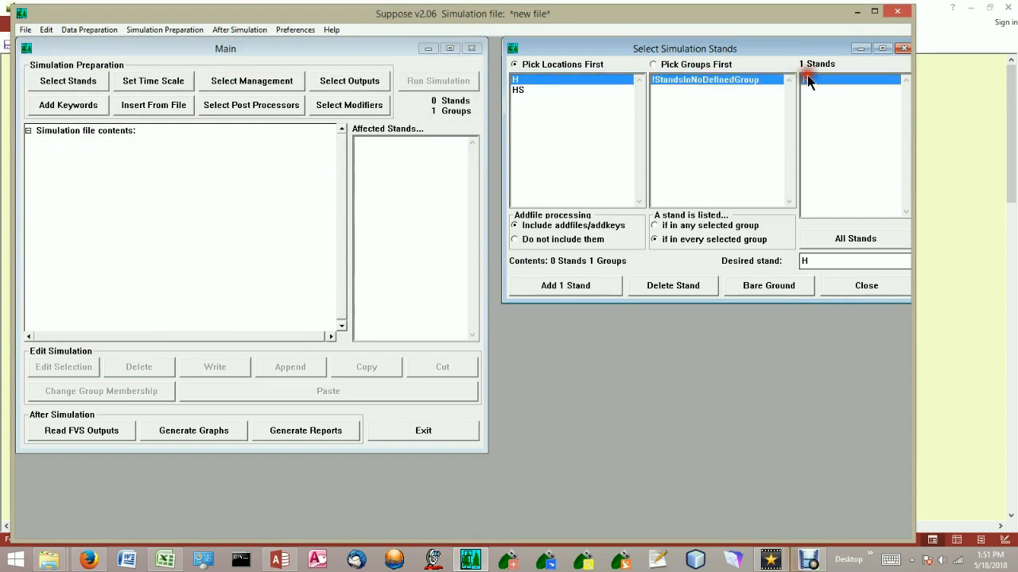
click(581, 287)
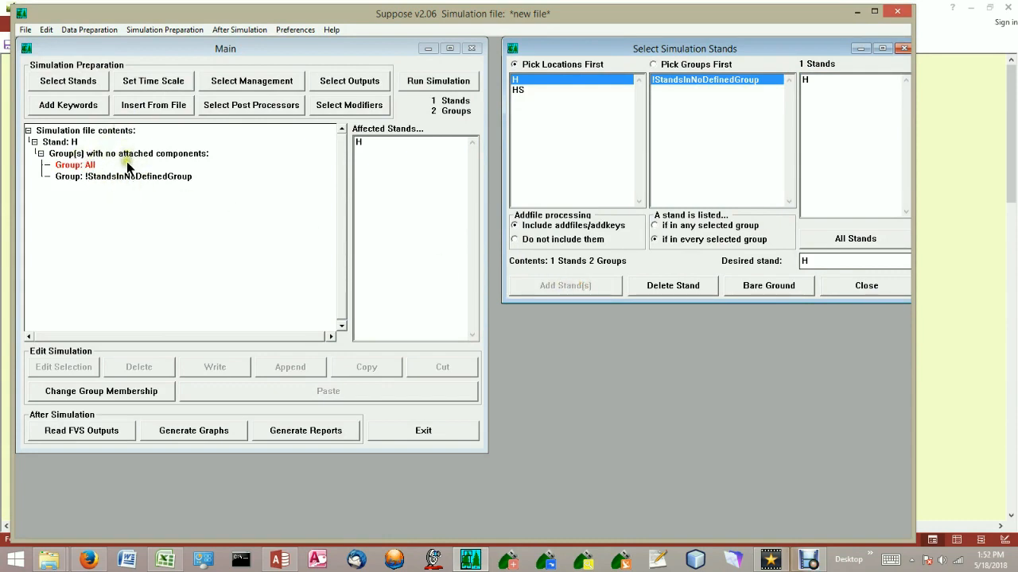
- Set the simulation time scale to a common ending year of 2048 and a common cycle length of 5
click(146, 83)
drag(230, 146, 254, 159)
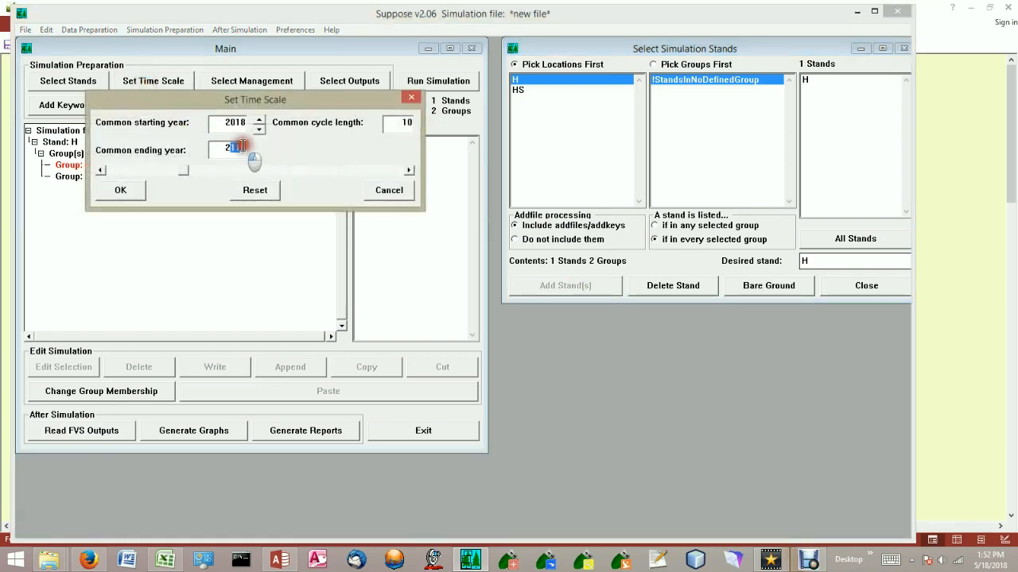
text(08)
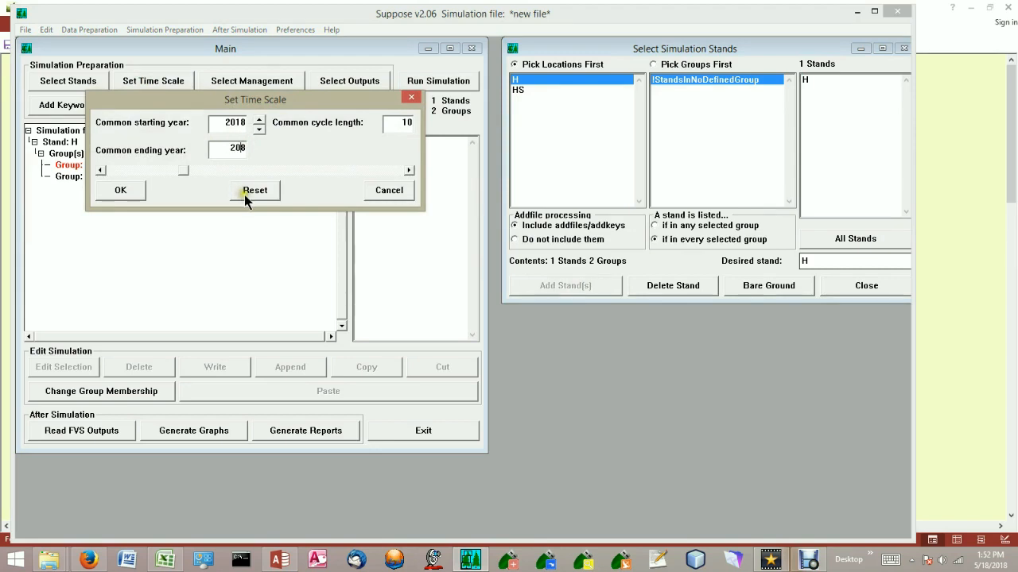
text(4)
drag(395, 123, 428, 136)
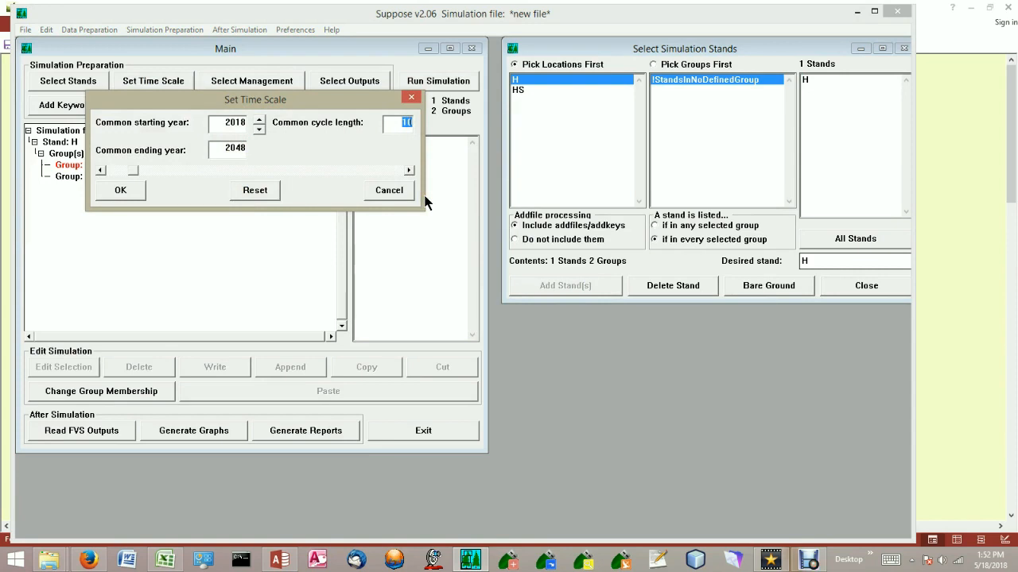
text(5)
click(119, 190)
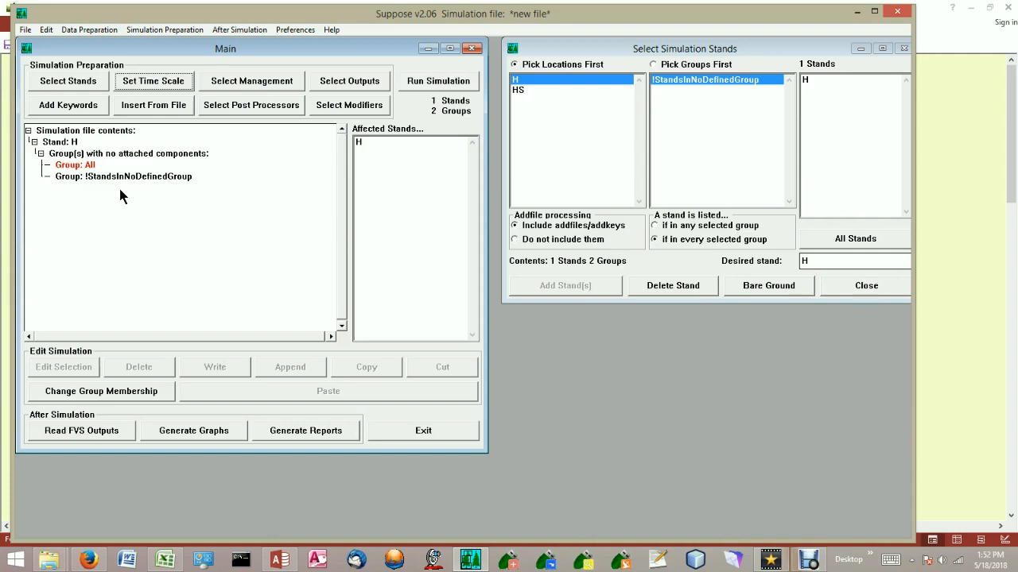
- Add the Database Extension's Summary keyword to the simulation to build the FVS_Summary table
click(63, 102)
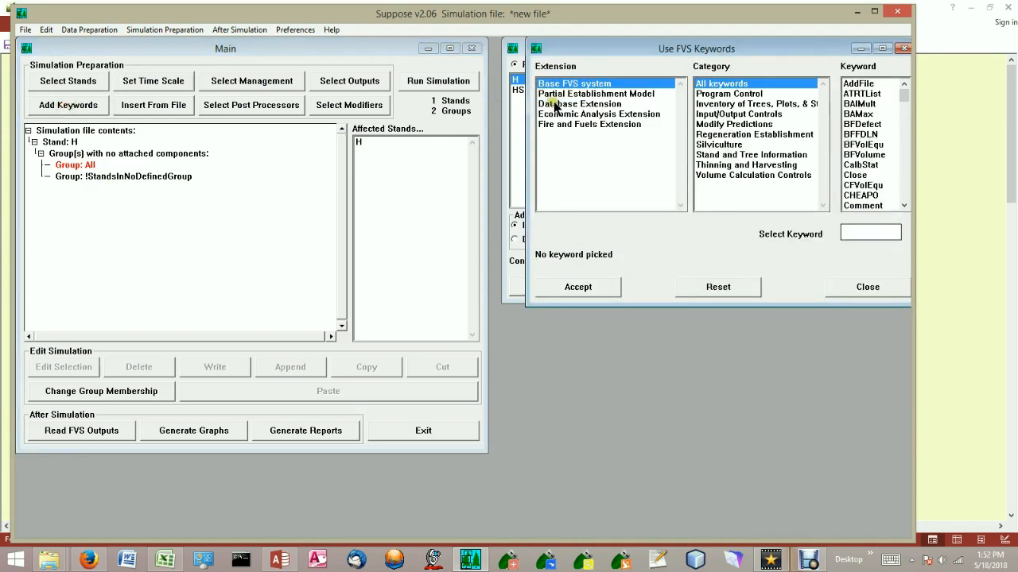
click(555, 105)
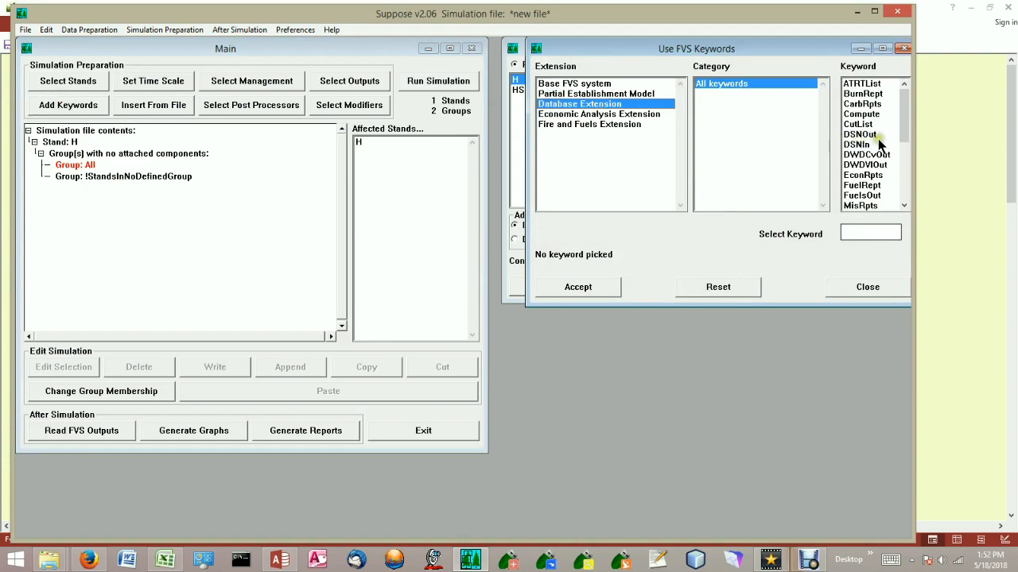
drag(904, 124, 899, 198)
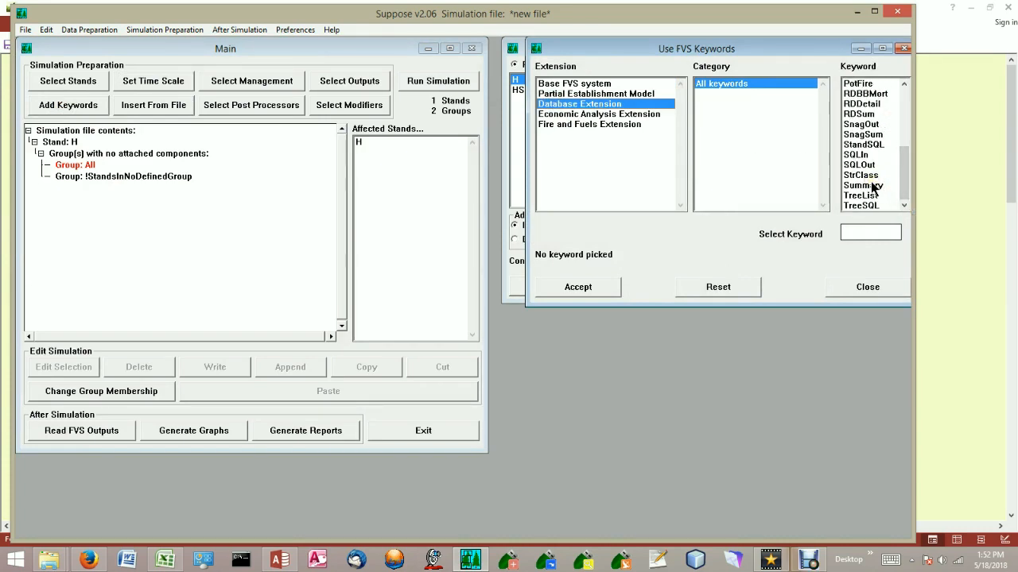
click(864, 186)
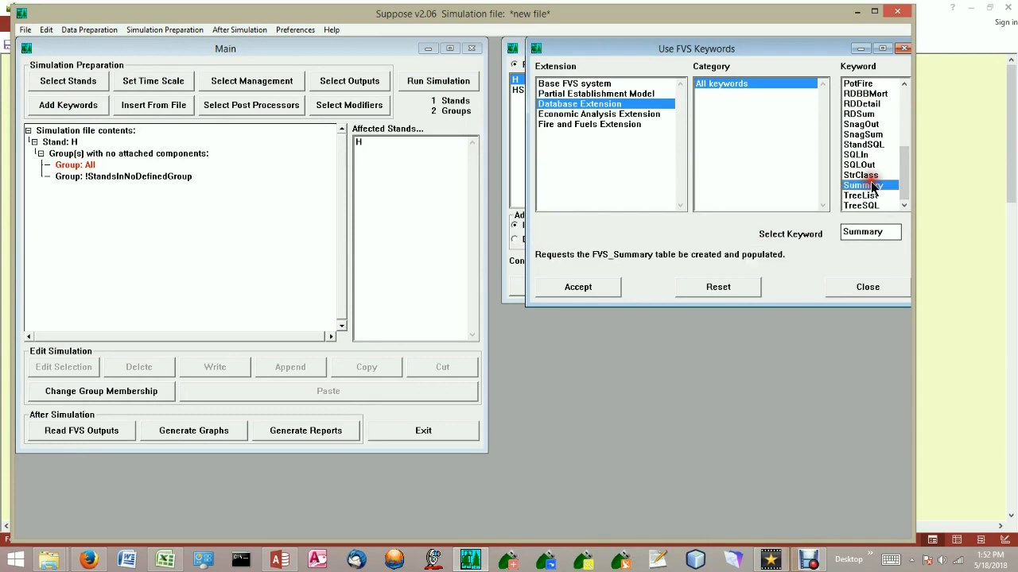
click(579, 287)
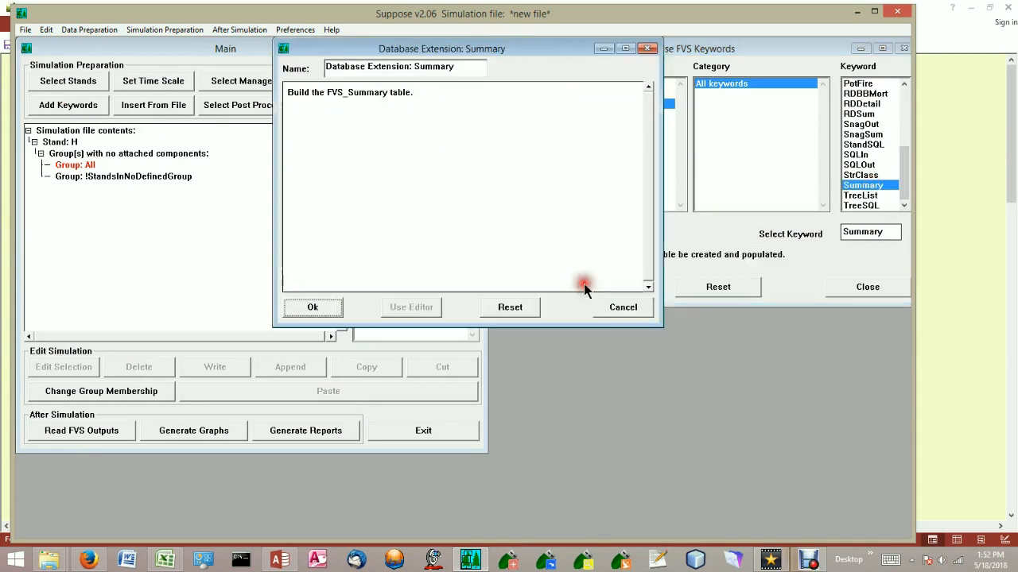
click(307, 312)
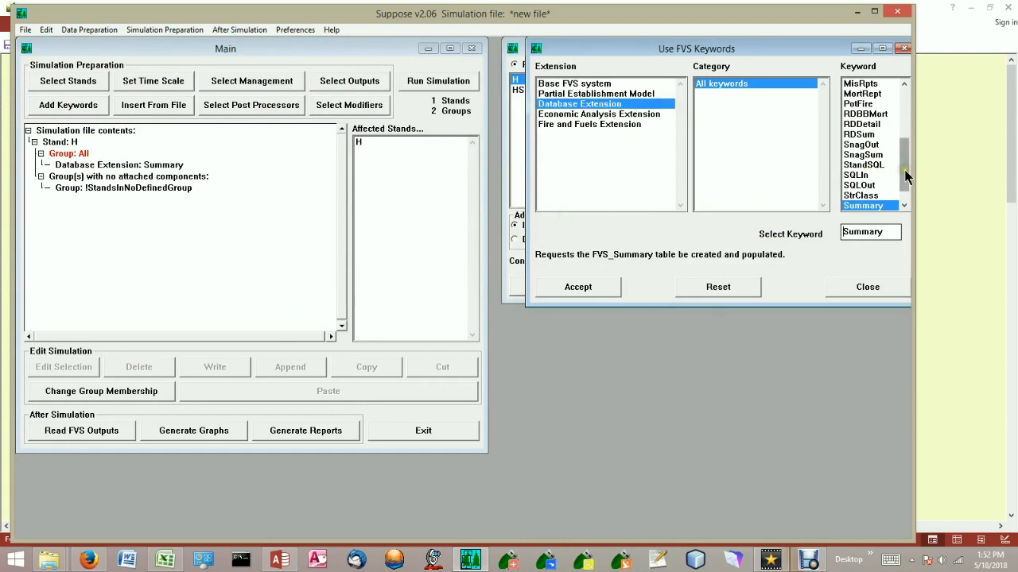
- Add the Database Extension's DSNOut keyword with C:\Talltimber\FDL\FVSOut.mdb as the output database, and close the keywords window
drag(906, 169, 910, 118)
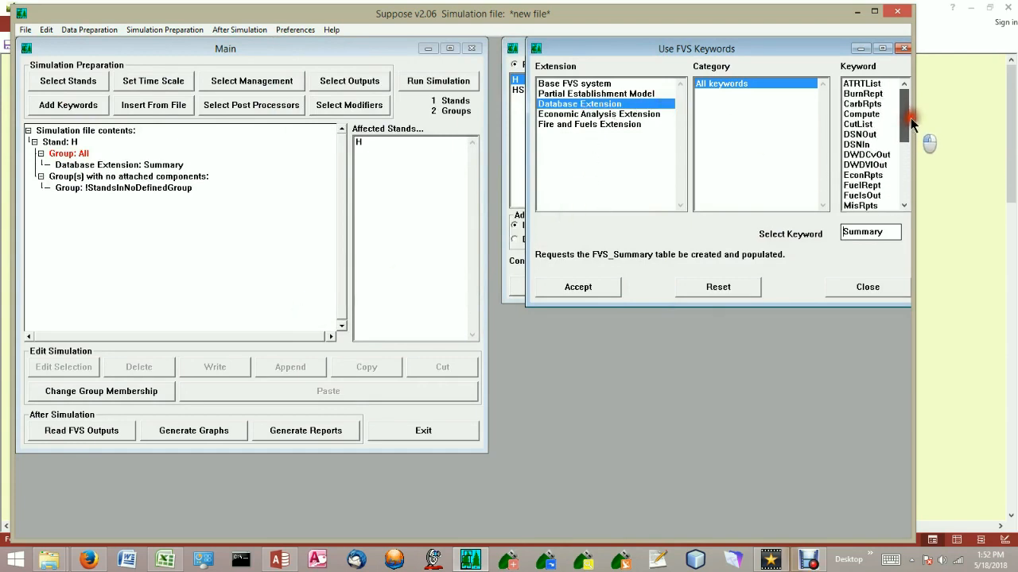
click(861, 134)
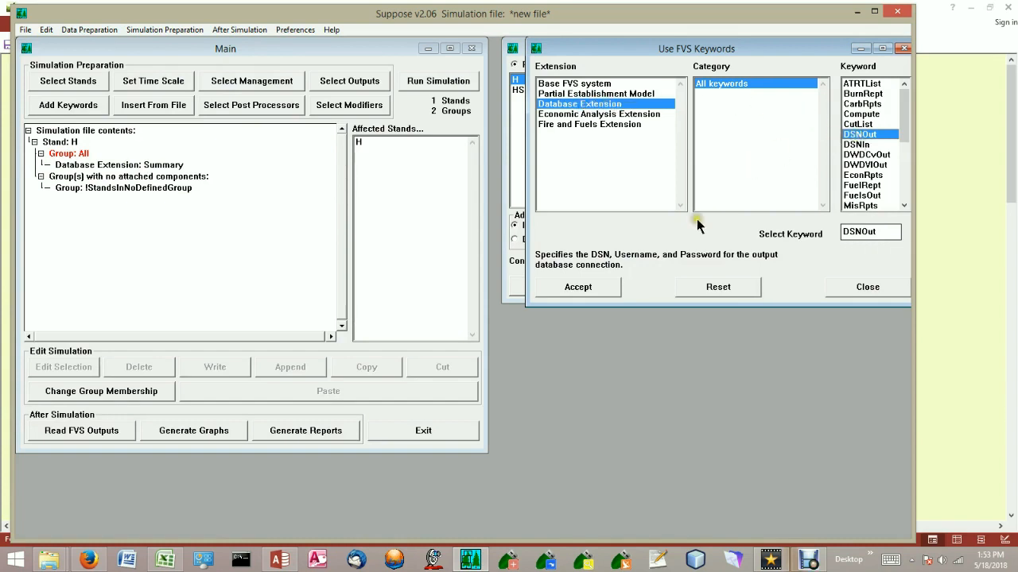
click(593, 285)
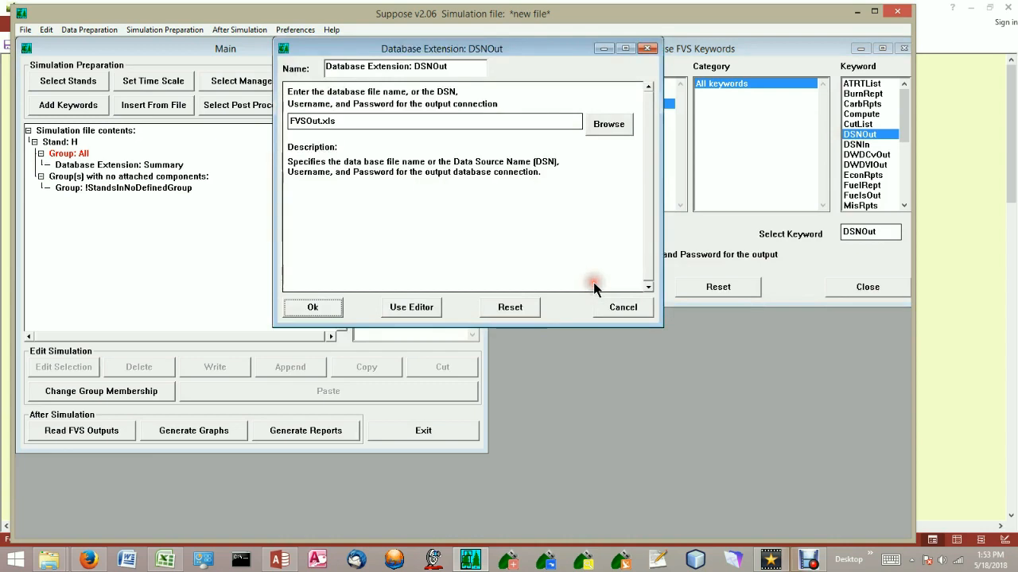
click(322, 123)
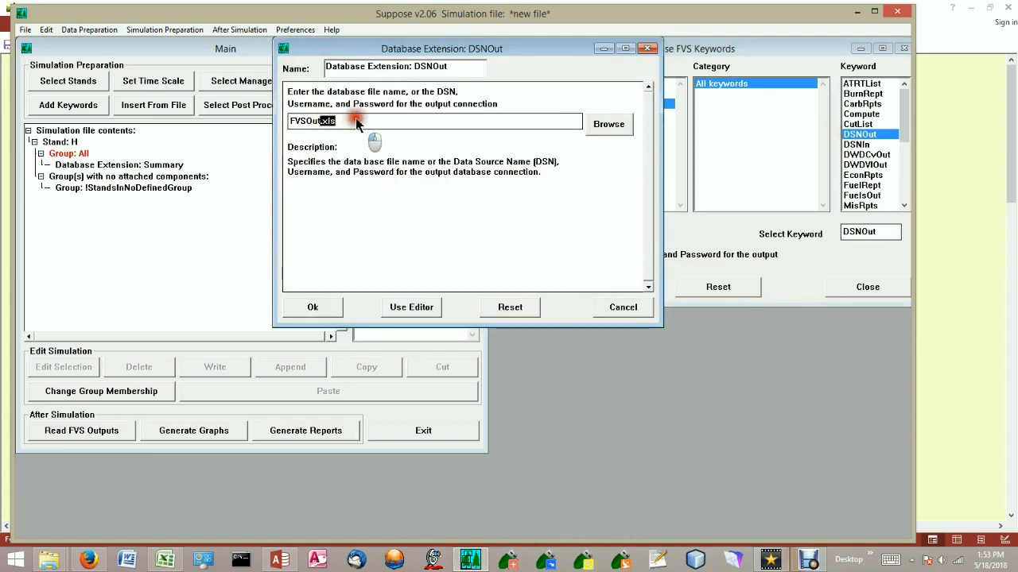
key(Delete)
click(602, 127)
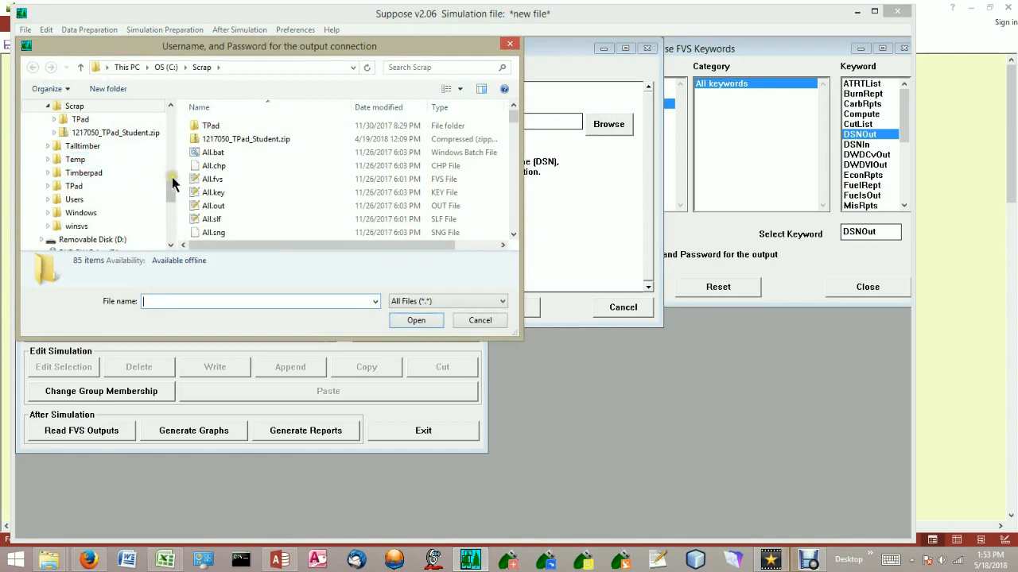
scroll(170, 185, up, 1)
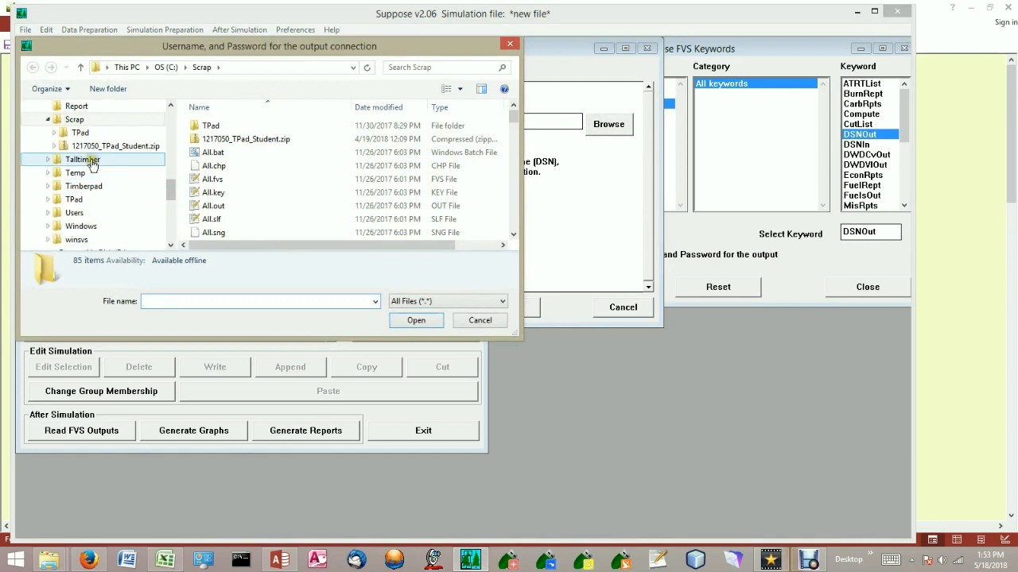
click(87, 160)
double_click(203, 153)
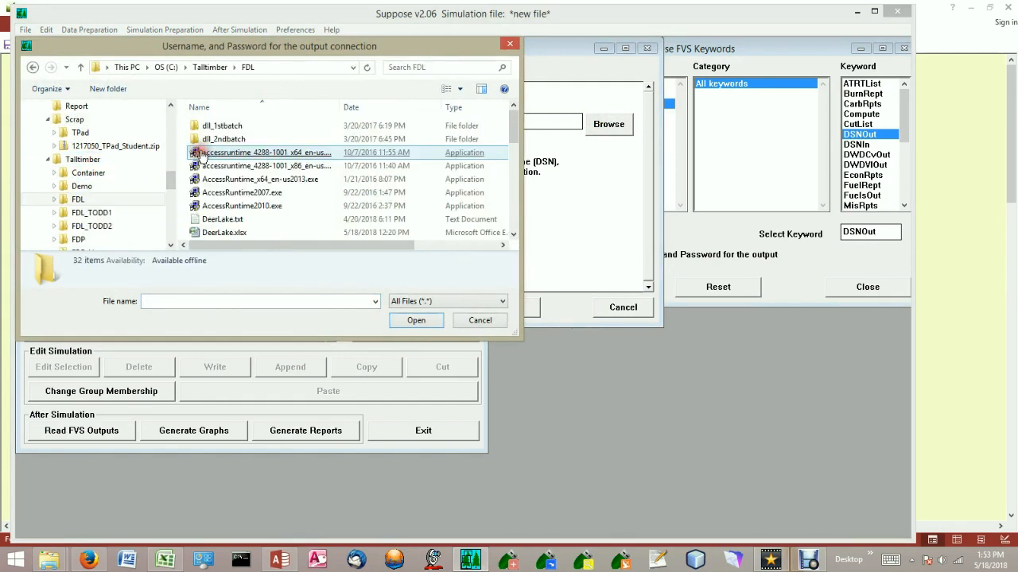
drag(512, 121, 513, 159)
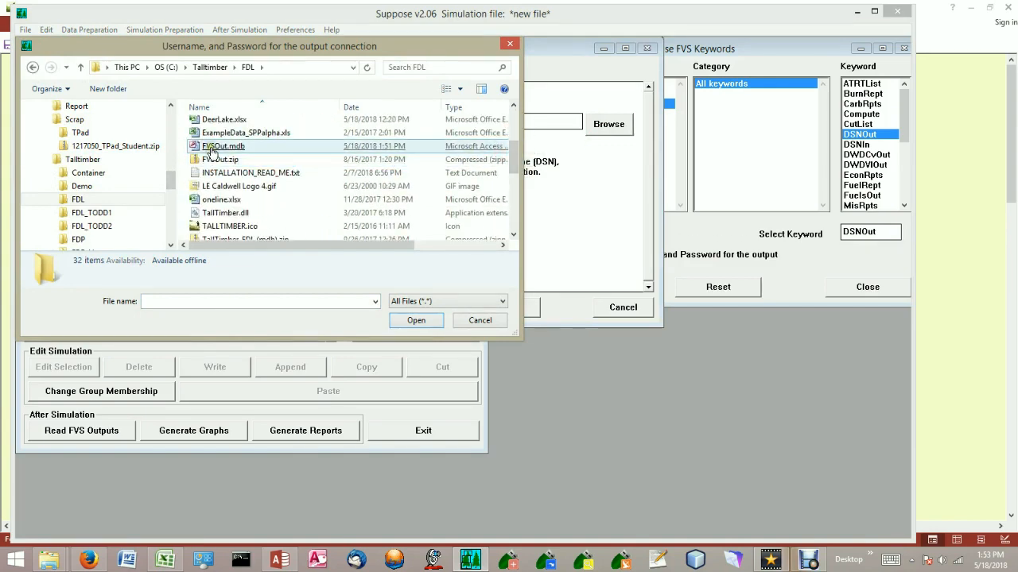
double_click(211, 148)
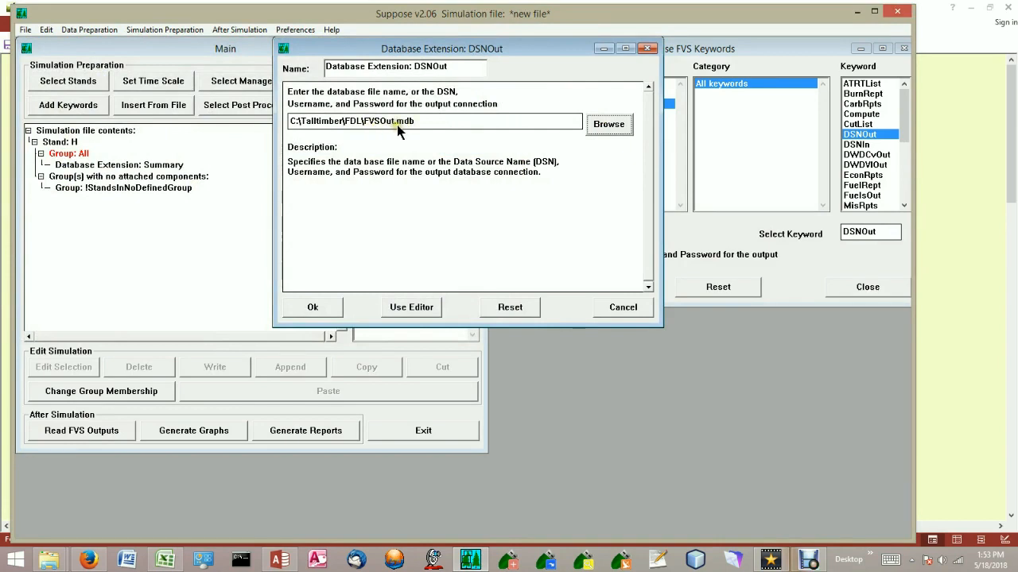
click(315, 307)
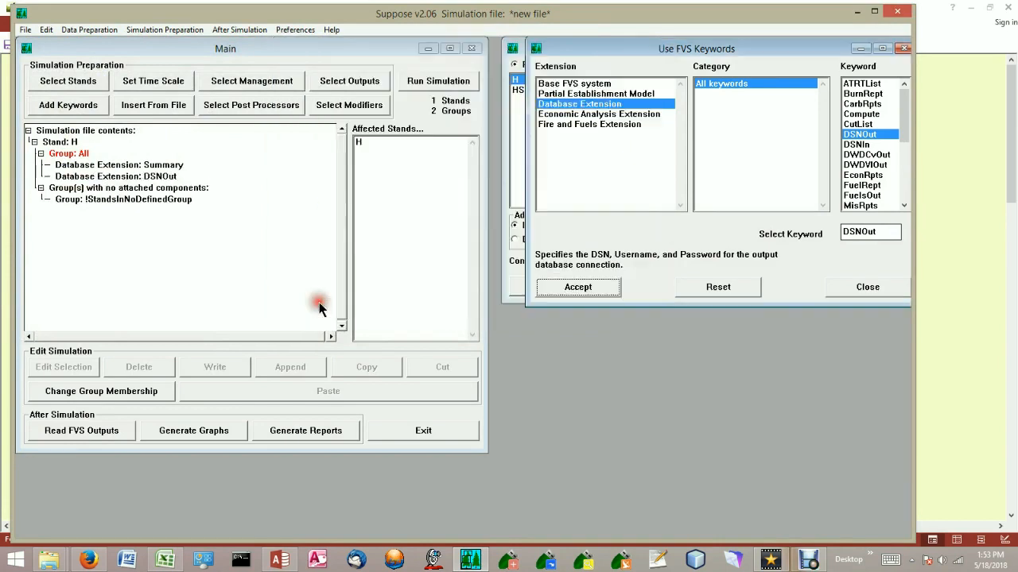
click(857, 288)
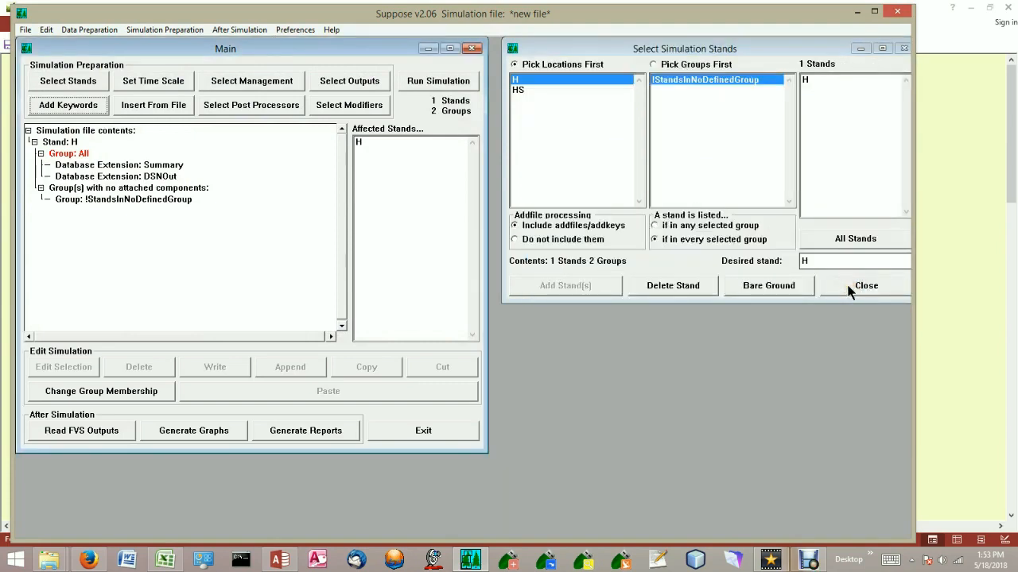
- Run the H stand simulation, saving it as H in C:\Scrap and replacing the existing H.key file
click(440, 81)
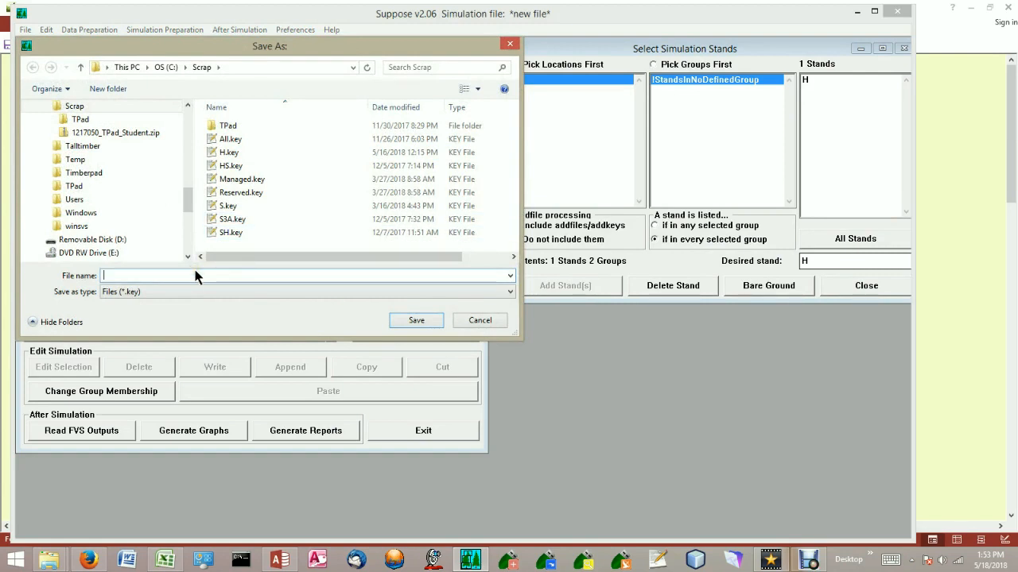
text(H)
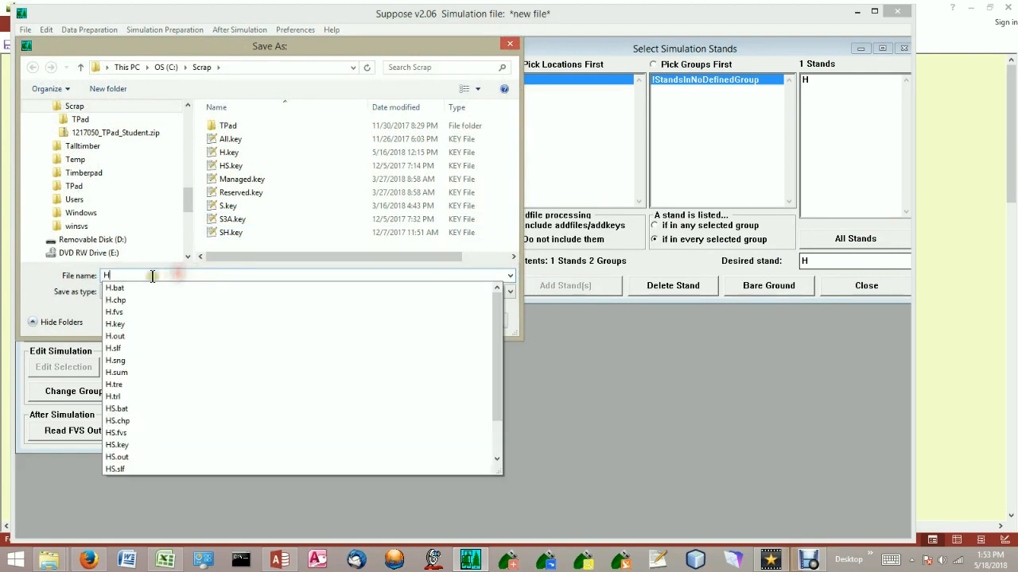
click(62, 290)
click(430, 321)
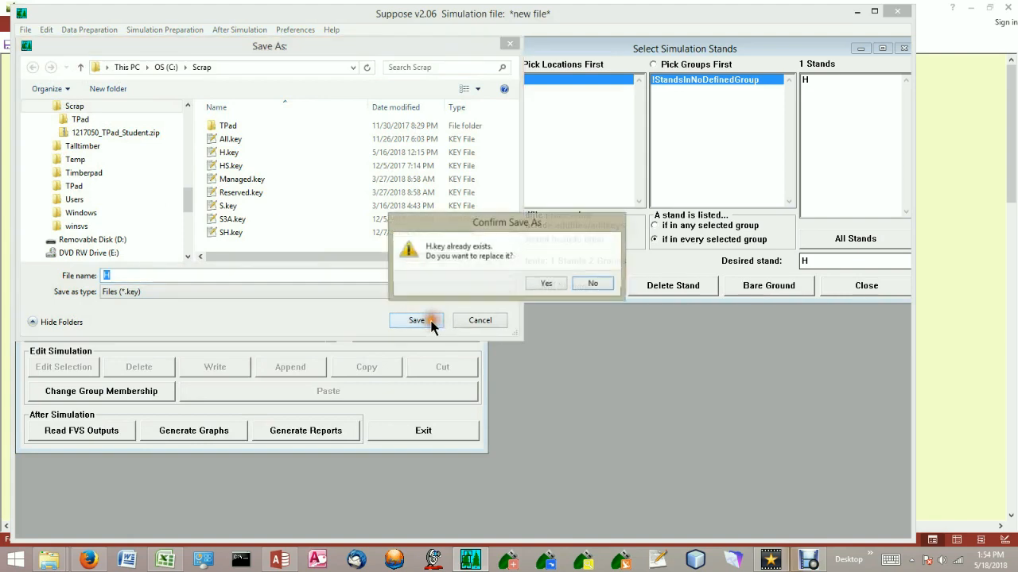
click(535, 286)
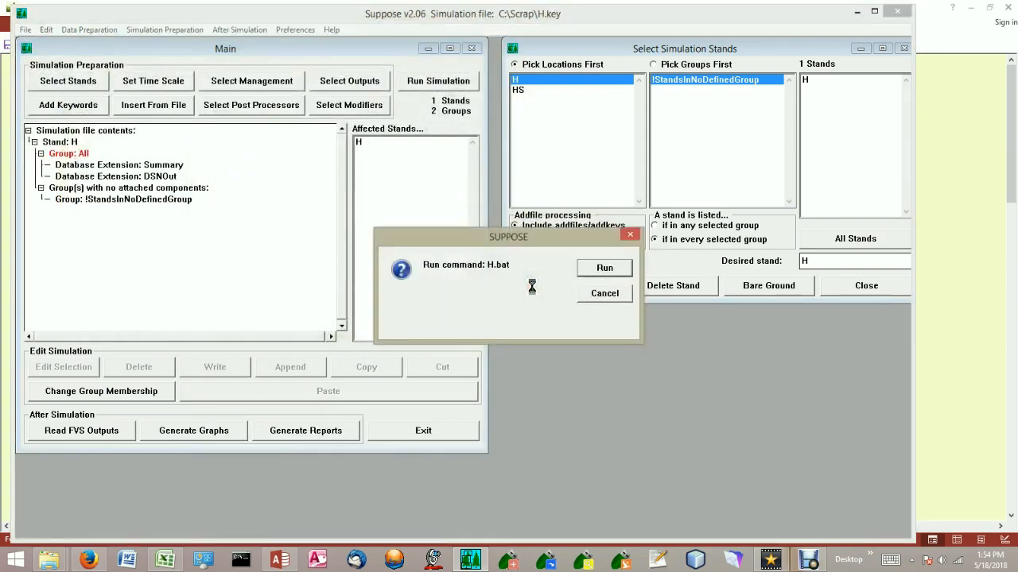
click(606, 270)
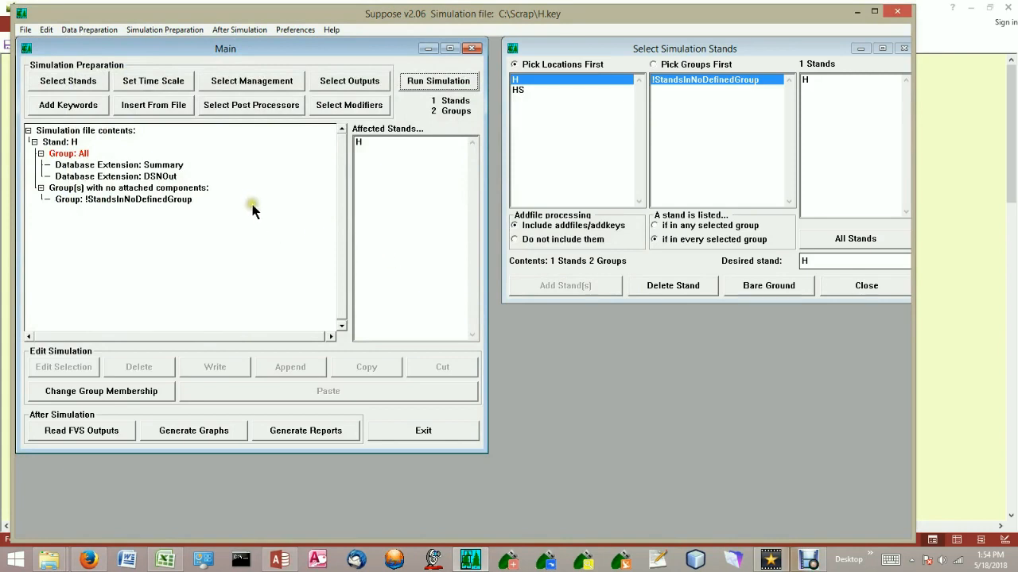
- Add stand HS from the HS location's !StandsInNoDefinedGroup group to the simulation
click(515, 90)
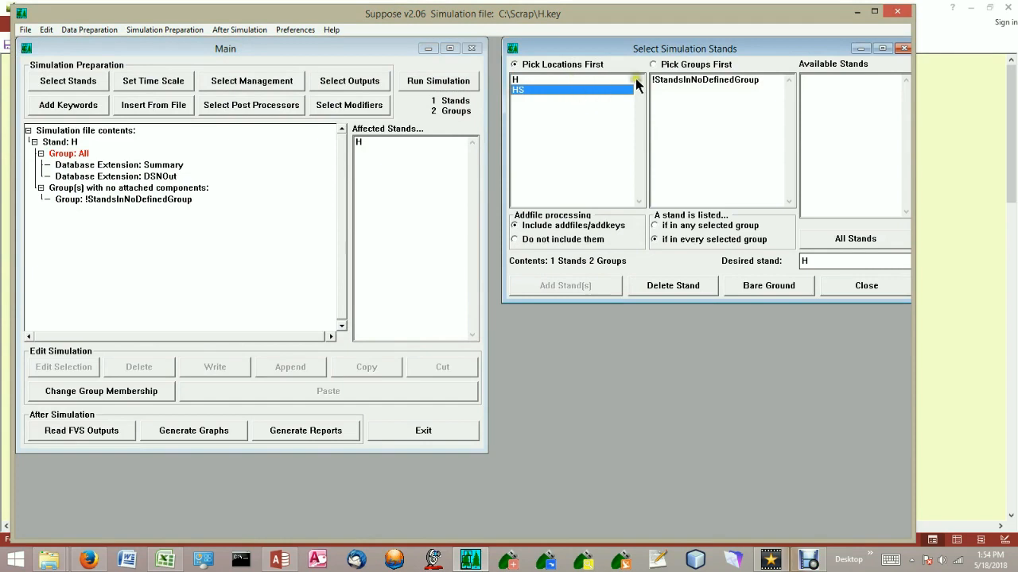
click(673, 79)
click(806, 83)
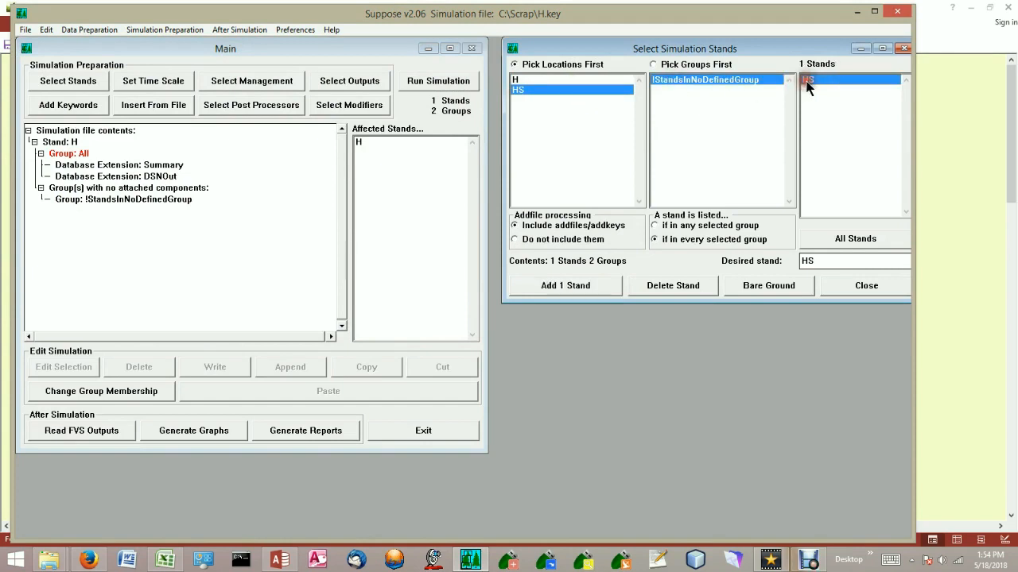
click(574, 285)
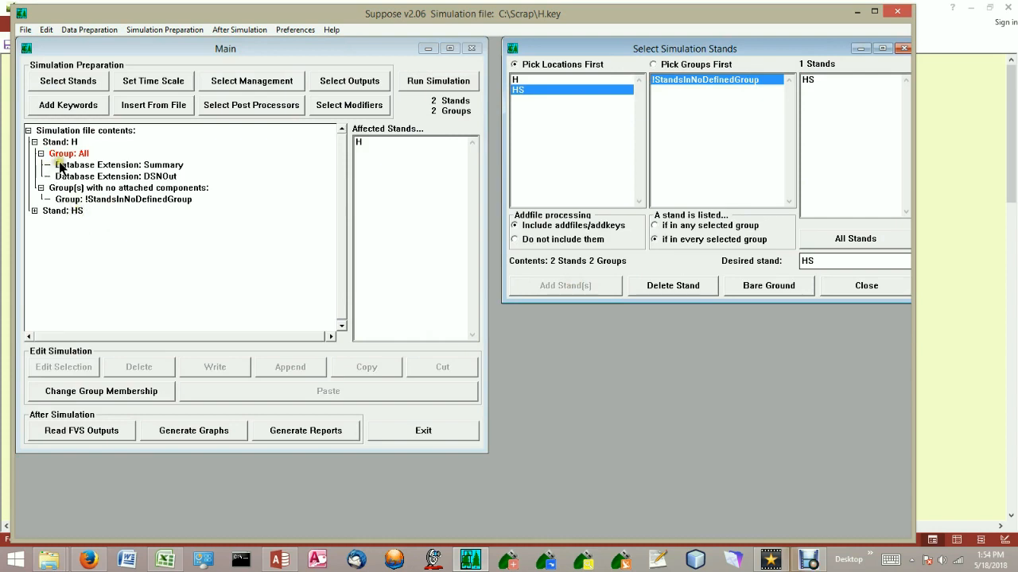
- Delete stand H from the simulation contents and close the stand deletion window
click(72, 142)
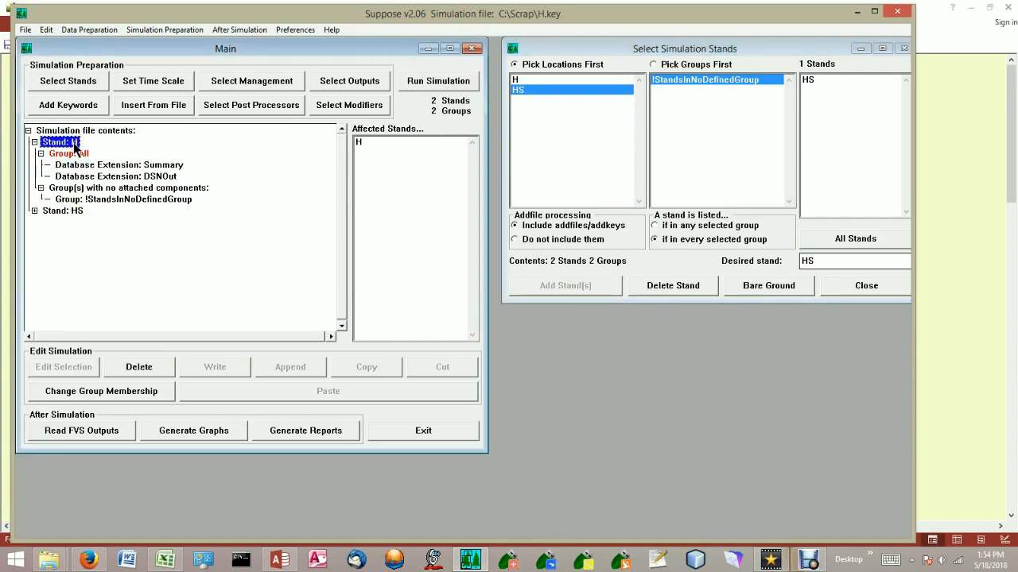
click(137, 367)
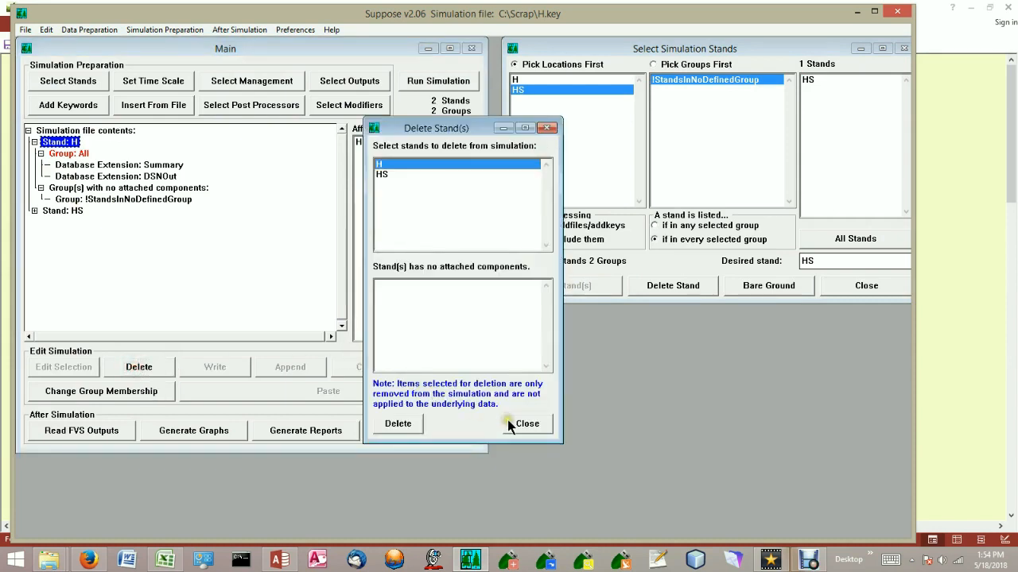
click(399, 424)
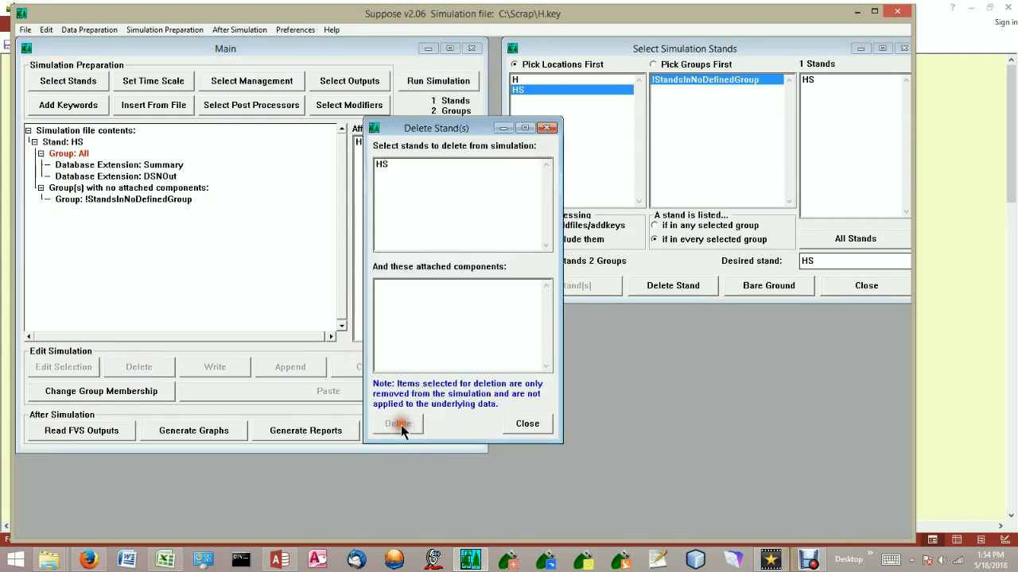
click(525, 424)
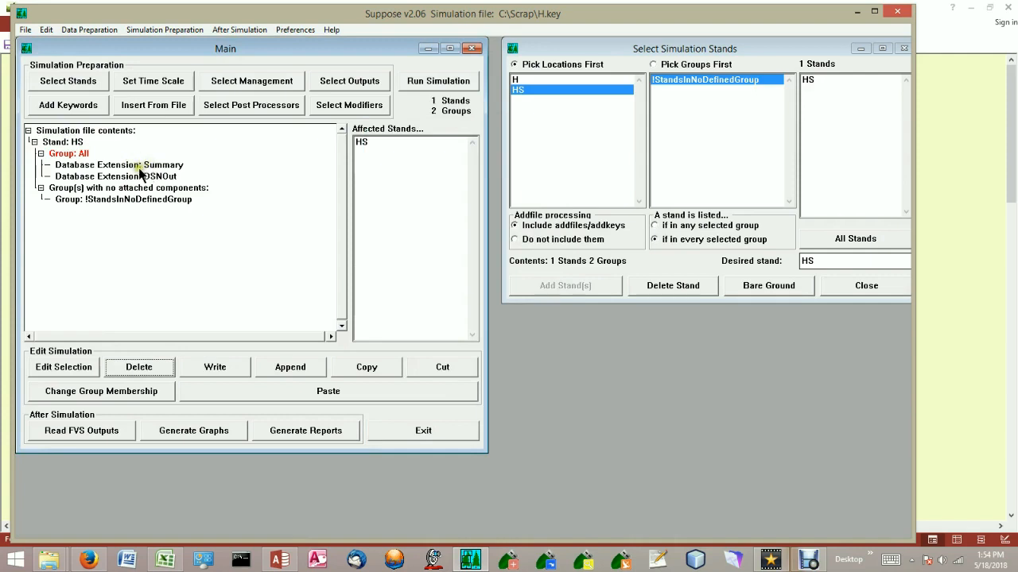
- Set the HS simulation's common ending year to 2048
click(157, 81)
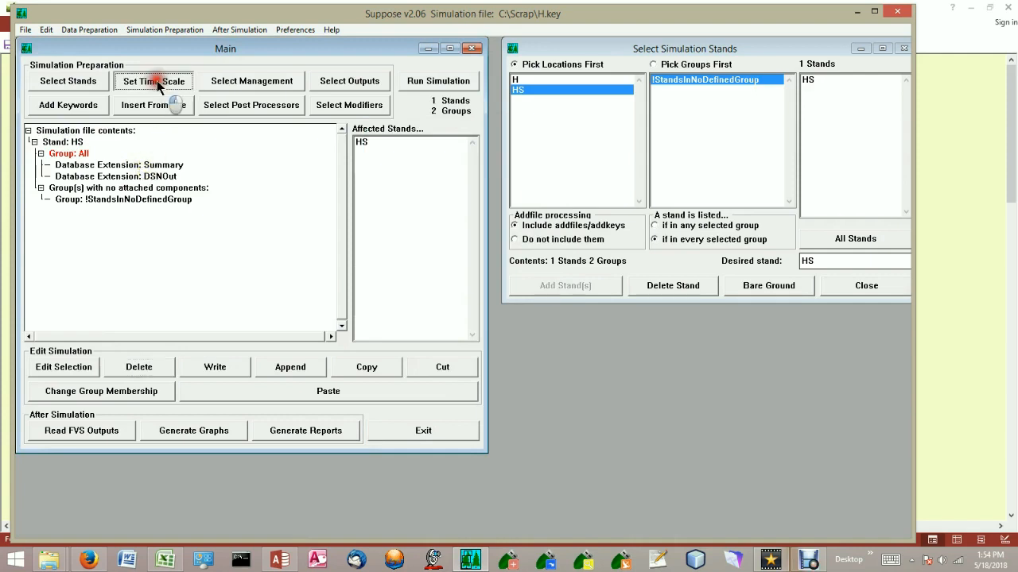
mouse_move(229, 147)
mouse_down()
mouse_move(240, 150)
mouse_move(231, 158)
mouse_up()
text(048)
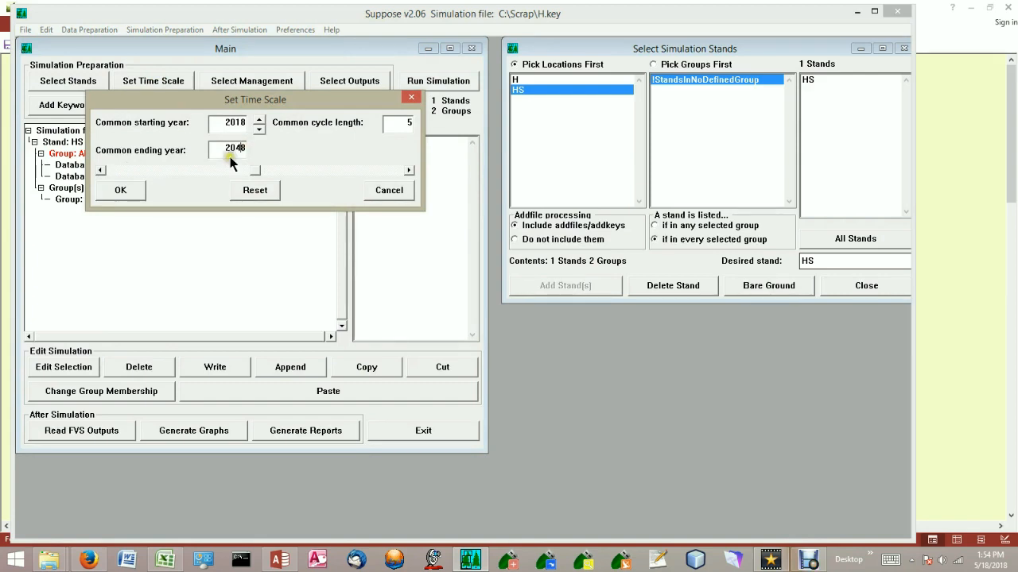
click(120, 190)
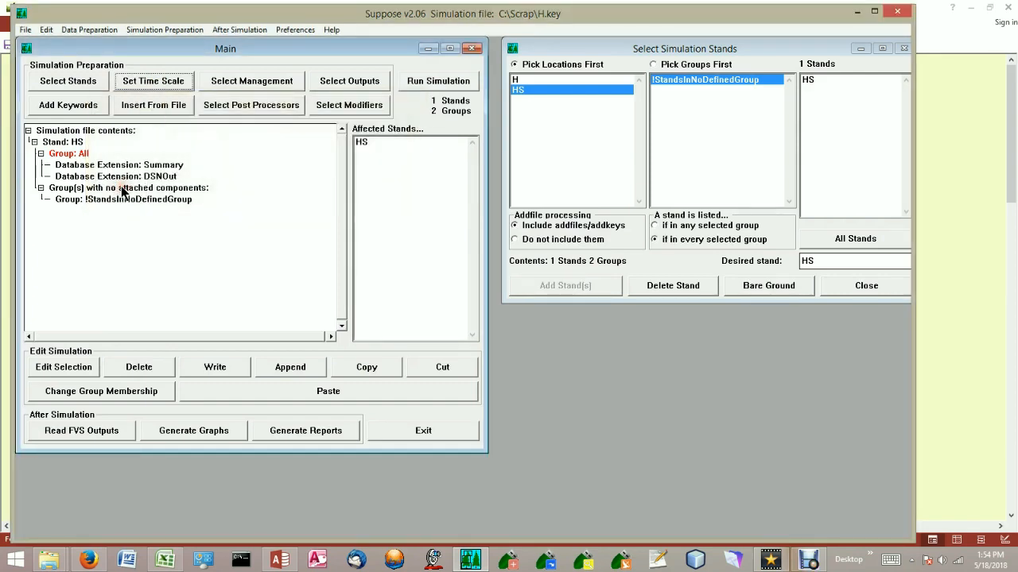
- Run the HS stand simulation, saving it as HS in C:\Scrap and replacing the existing HS.key file
click(422, 82)
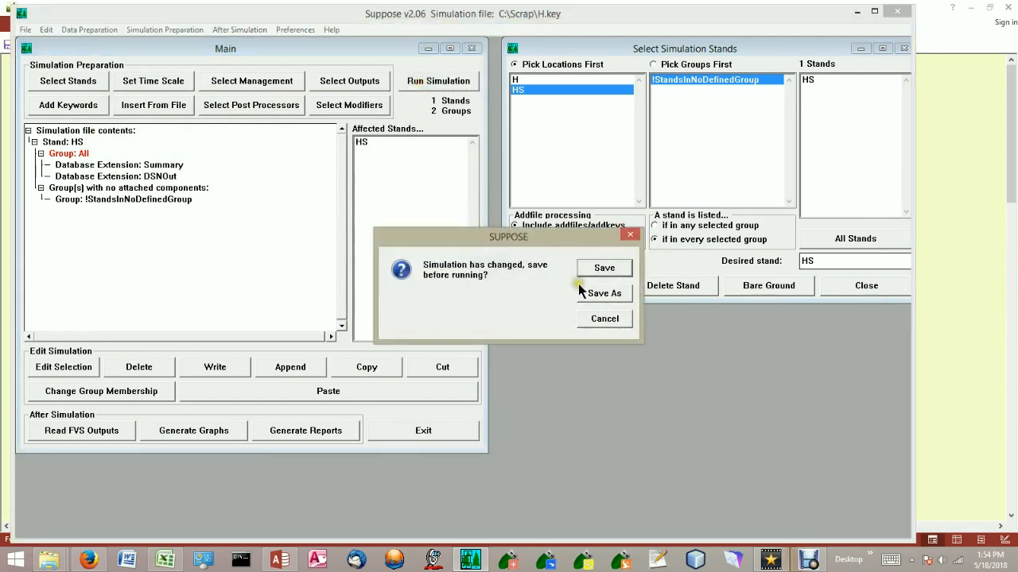
click(585, 292)
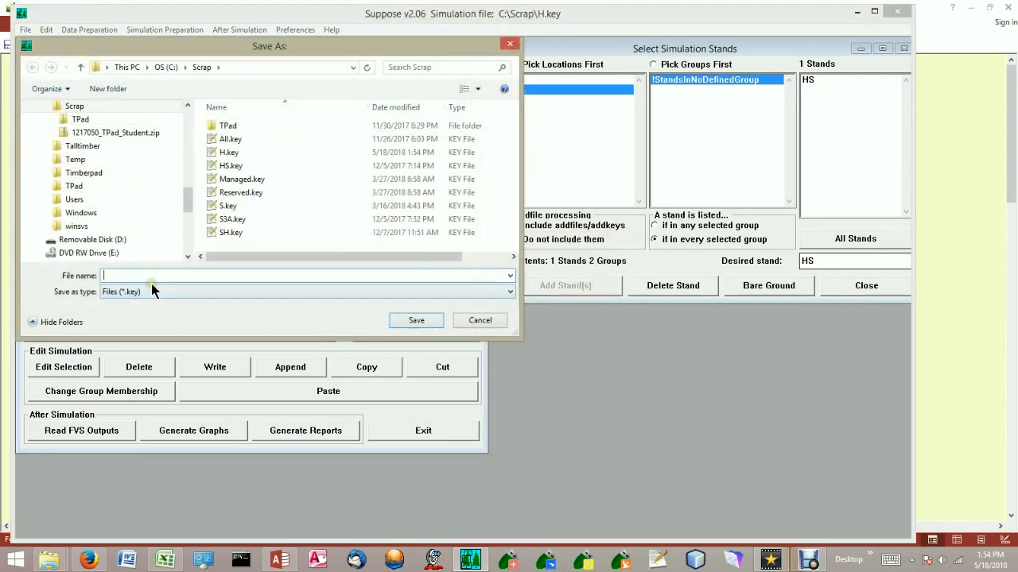
text(S)
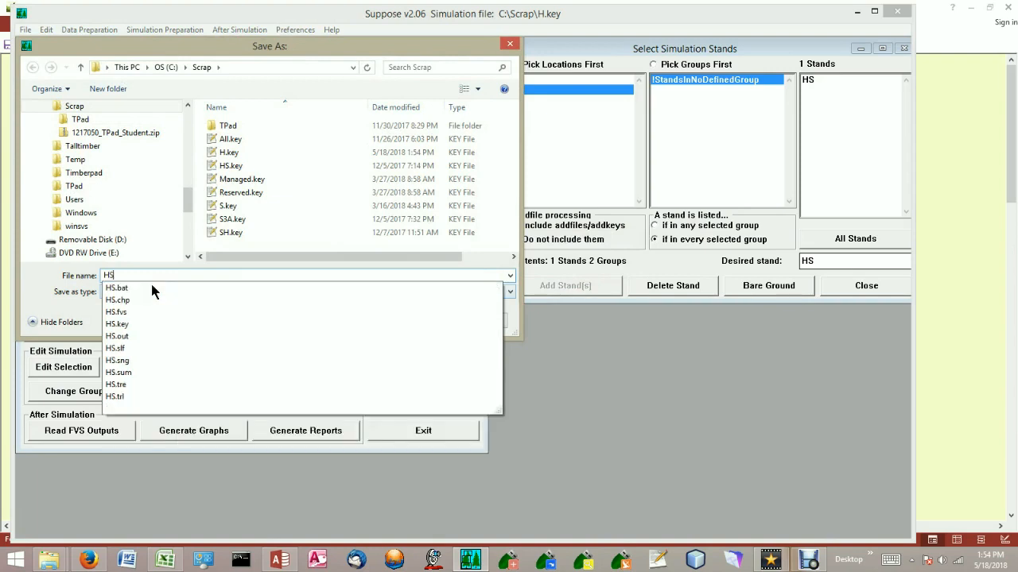
click(51, 274)
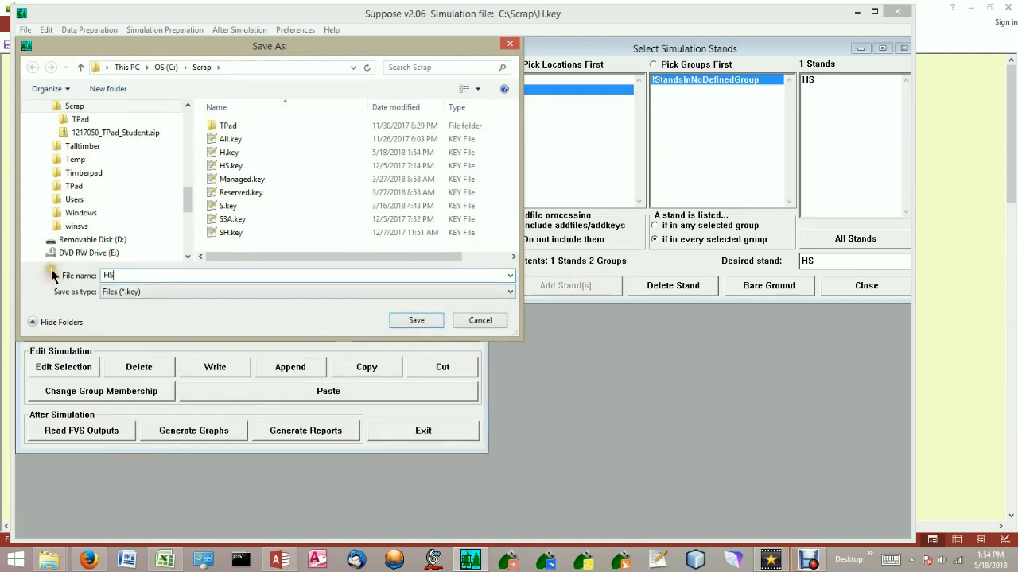
click(402, 321)
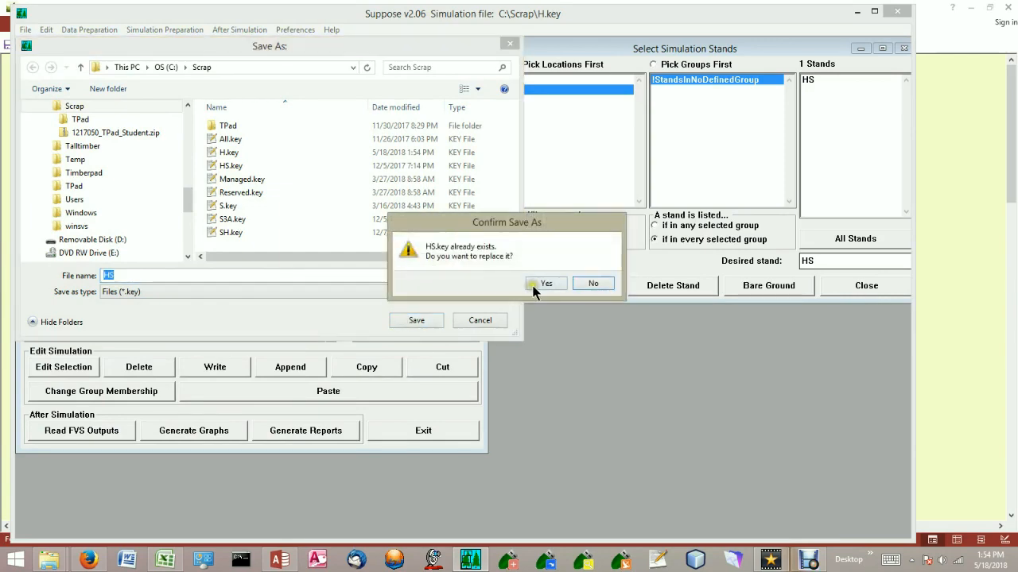
click(543, 284)
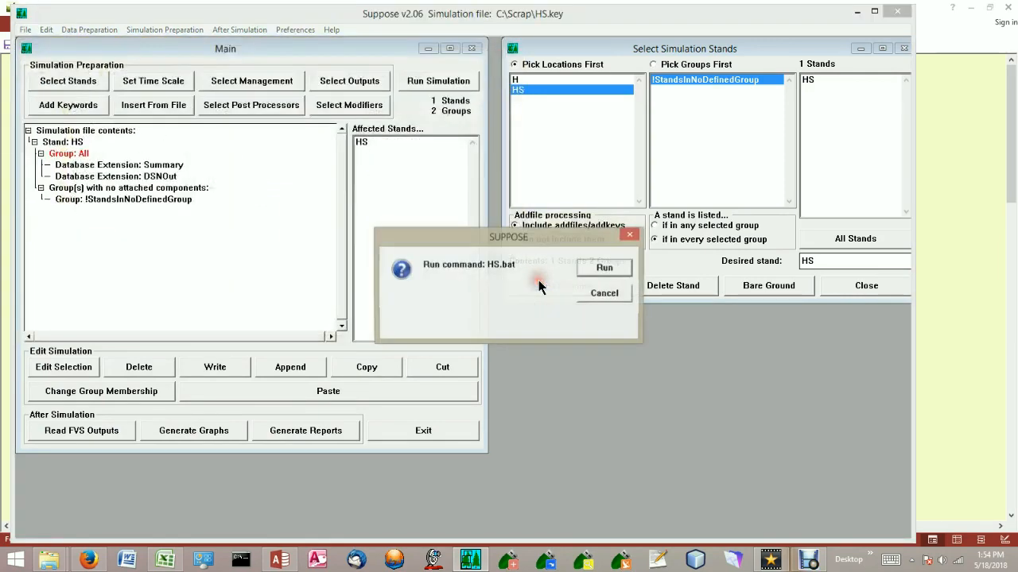
click(594, 268)
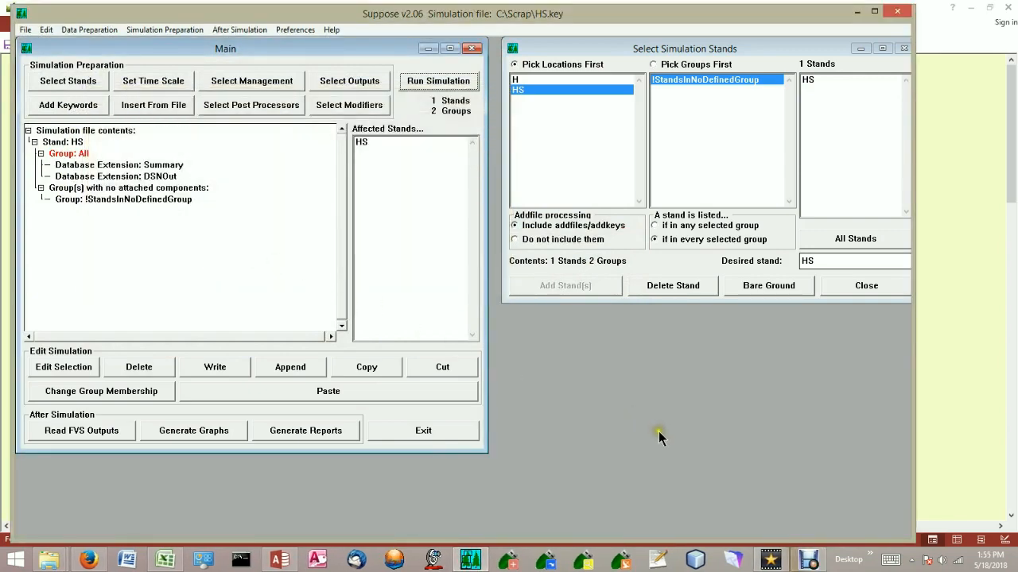
- Switch to TallTimber Cruise Processor, examine the FVS Type Report's stocking and growth tables for stands H and HS, and close the report
click(279, 560)
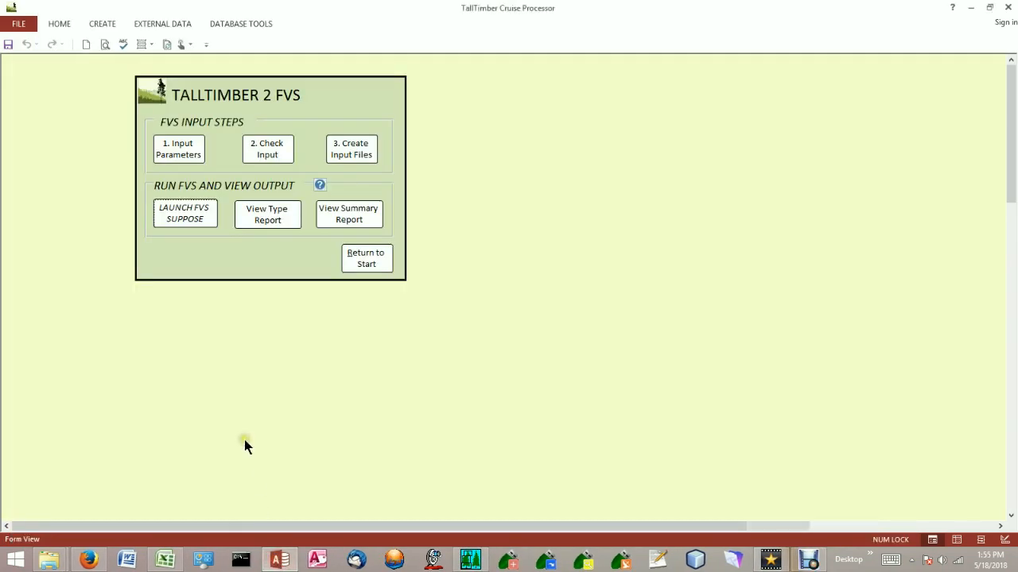
click(267, 215)
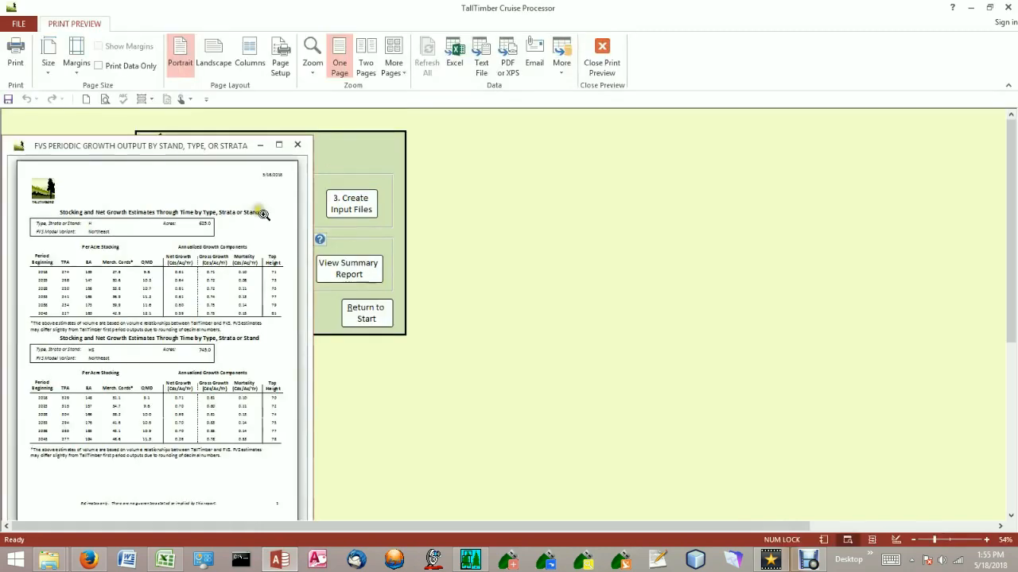
drag(177, 144, 450, 119)
drag(585, 286, 847, 292)
click(619, 237)
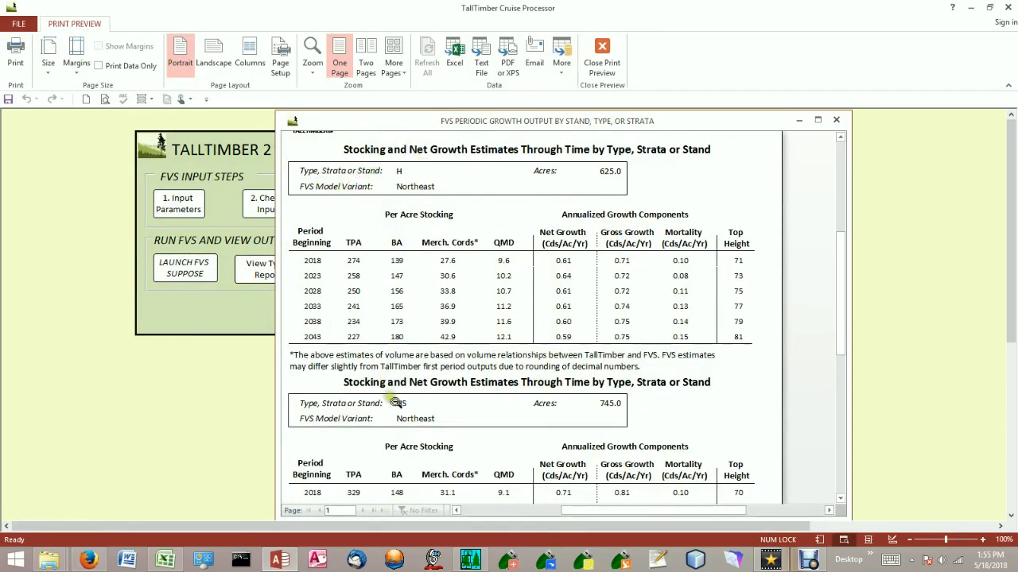
scroll(576, 272, down, 1)
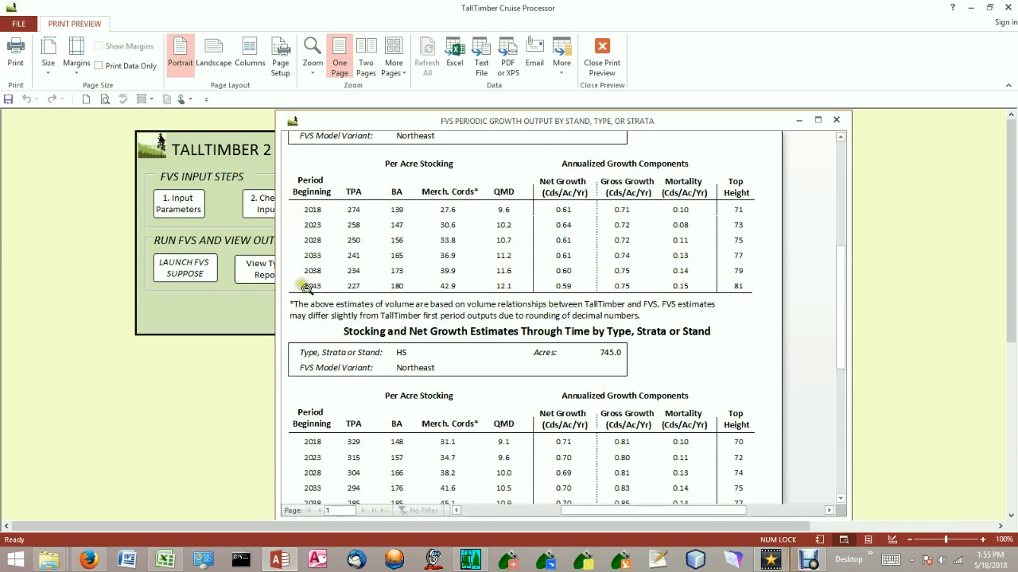
scroll(439, 277, down, 3)
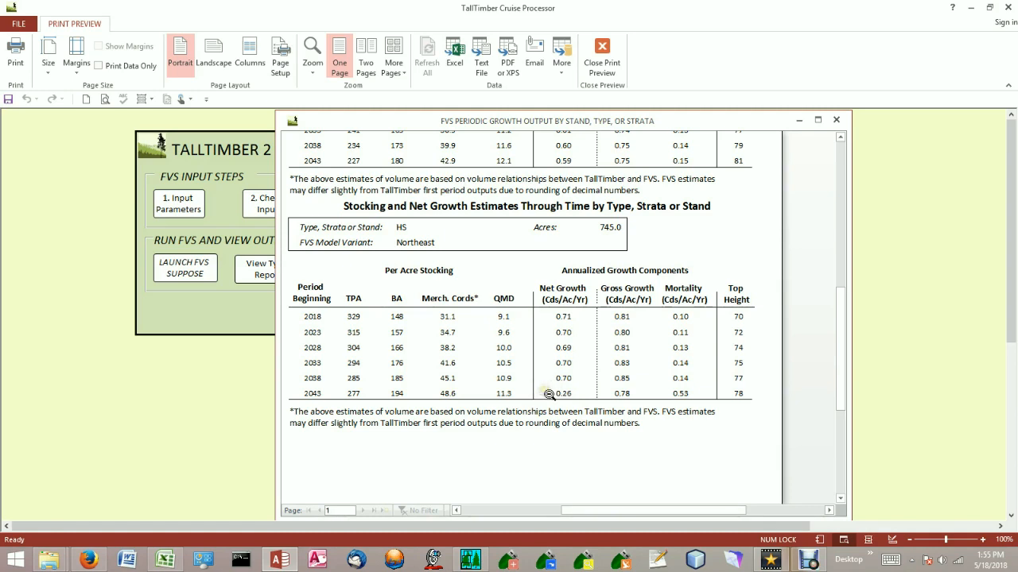
scroll(556, 393, up, 3)
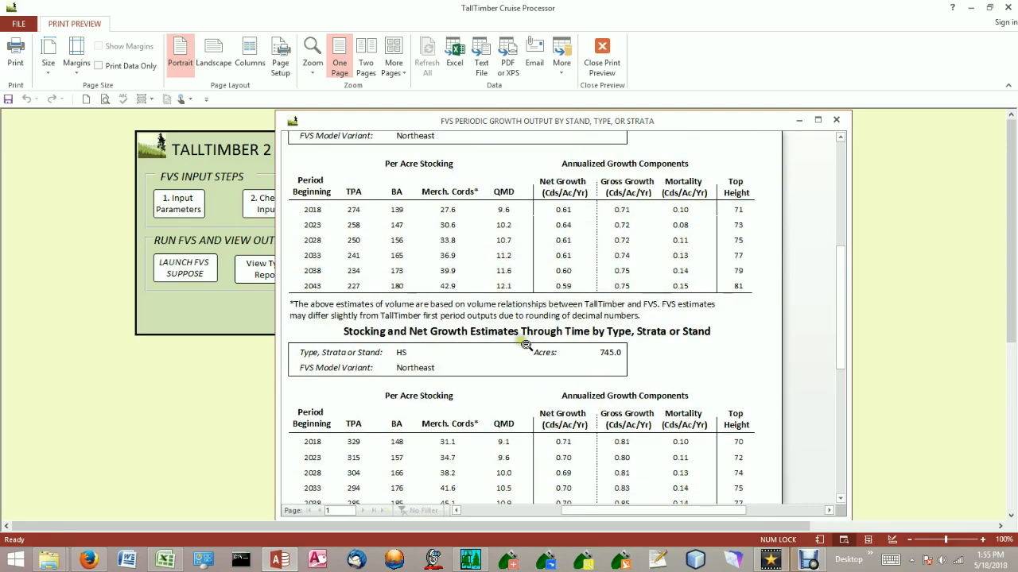
click(521, 340)
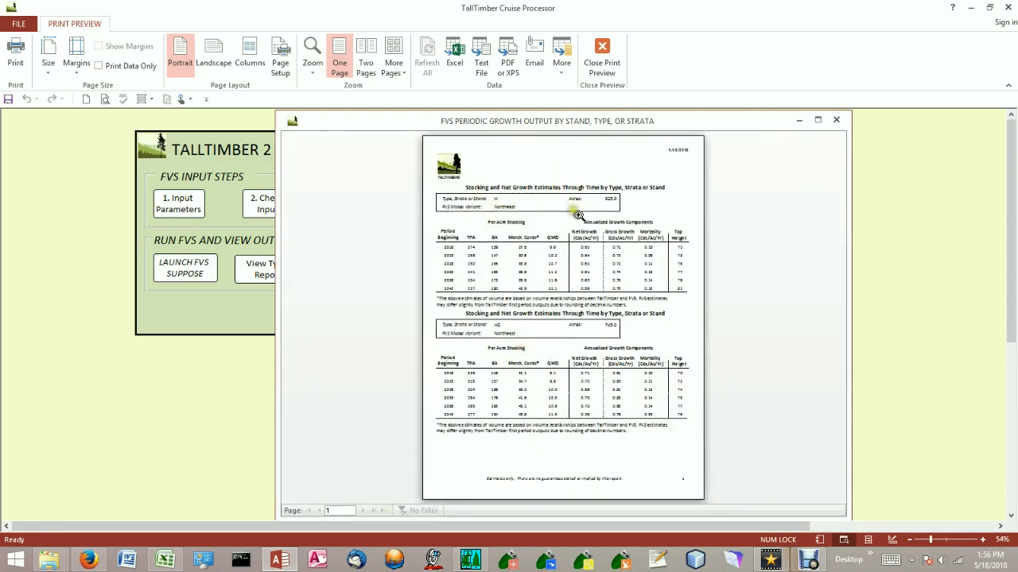
click(833, 120)
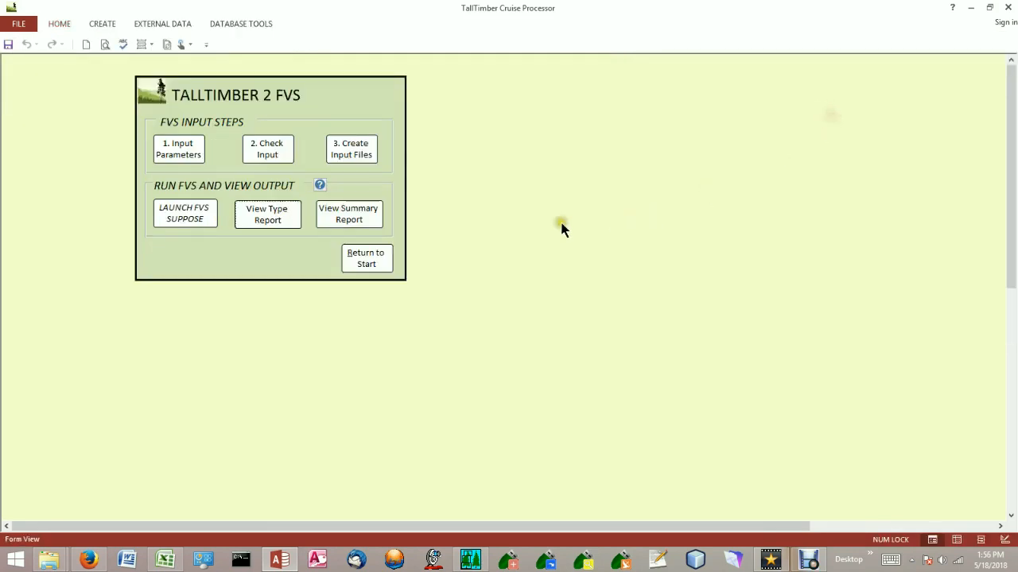
- Examine the FVS Summary Report's combined stocking and growth estimates for all grown stands, and close the report
click(334, 219)
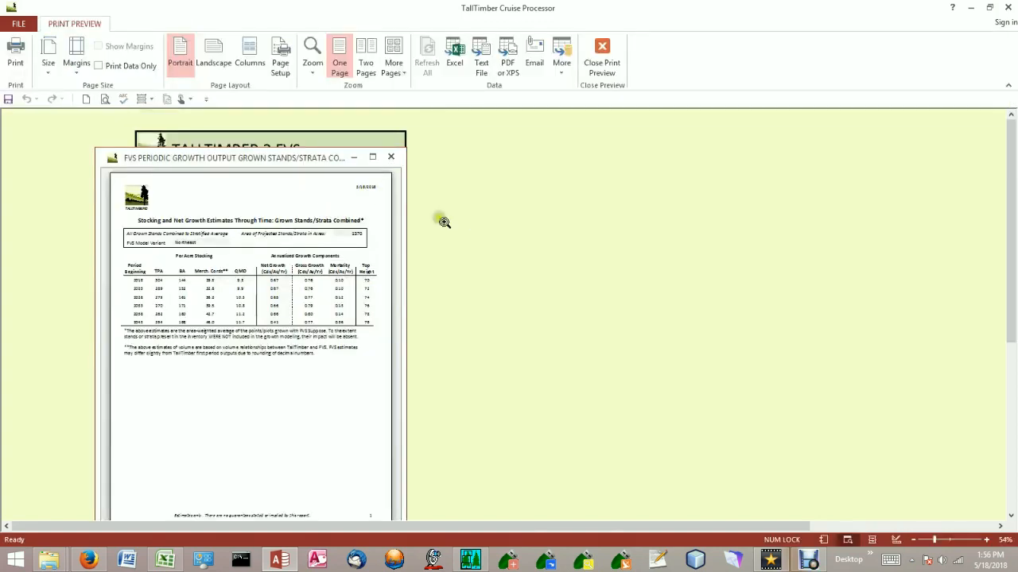
drag(404, 413, 712, 417)
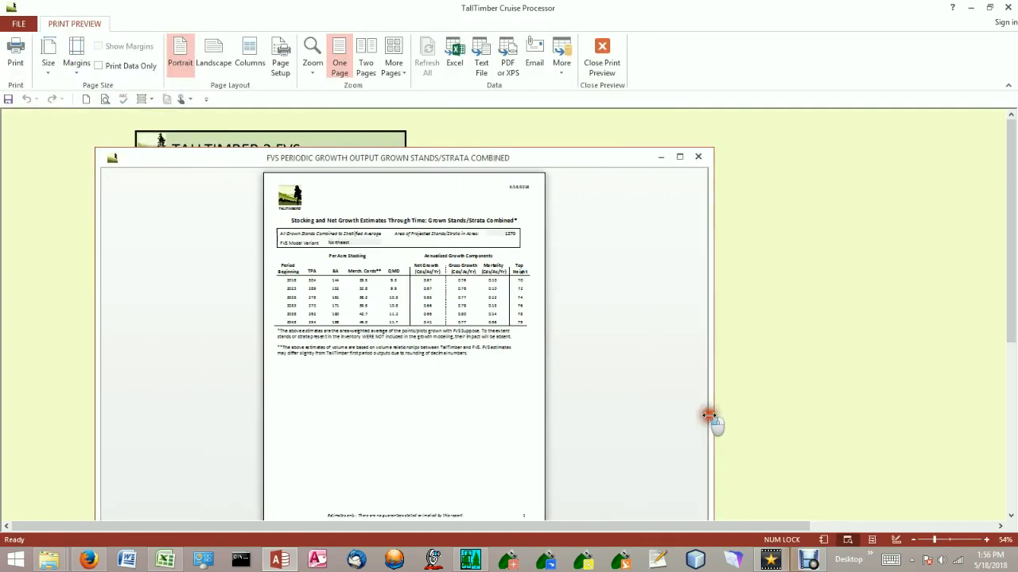
click(395, 310)
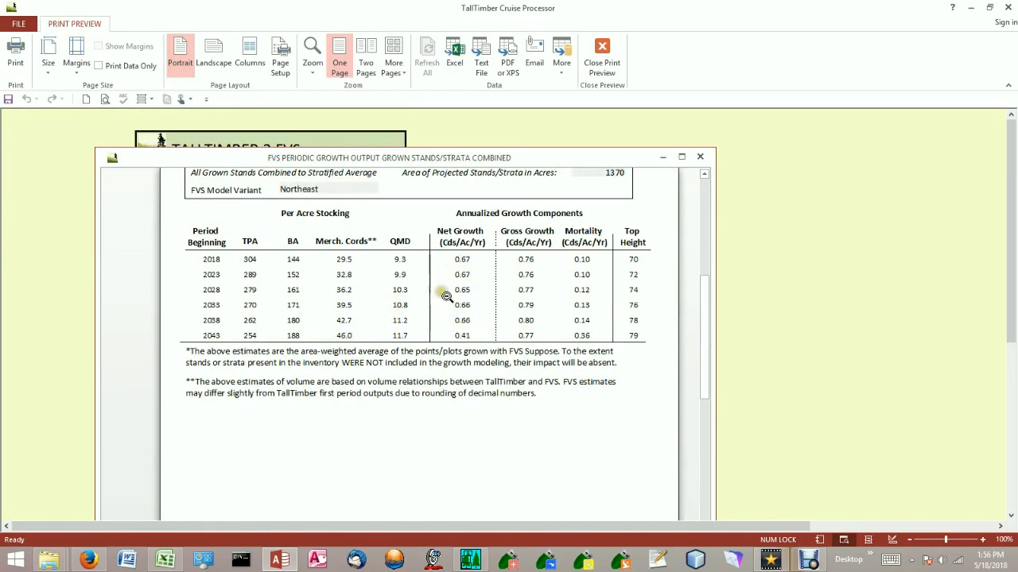
scroll(451, 334, up, 1)
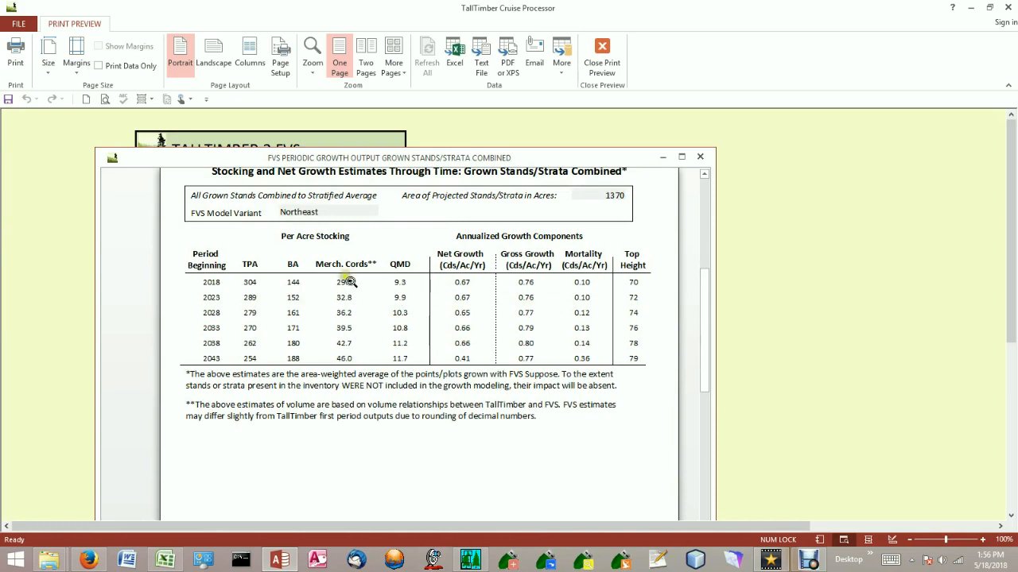
click(699, 157)
- Open the combined Report Builder for the International 1/4" log rule and give the FVS type-level and property-level growth estimates print orders 9 and 10
click(358, 260)
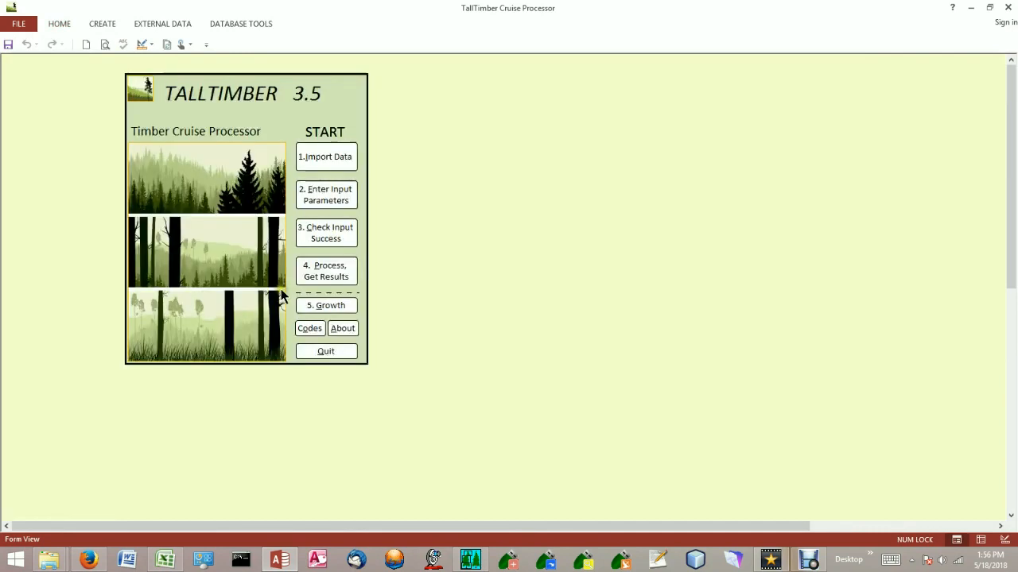
click(325, 273)
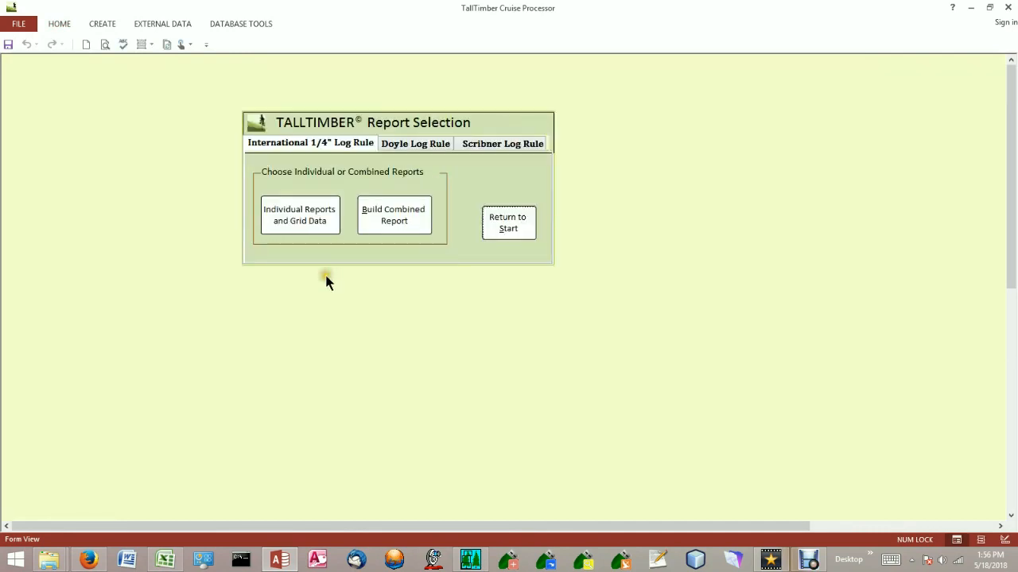
click(398, 219)
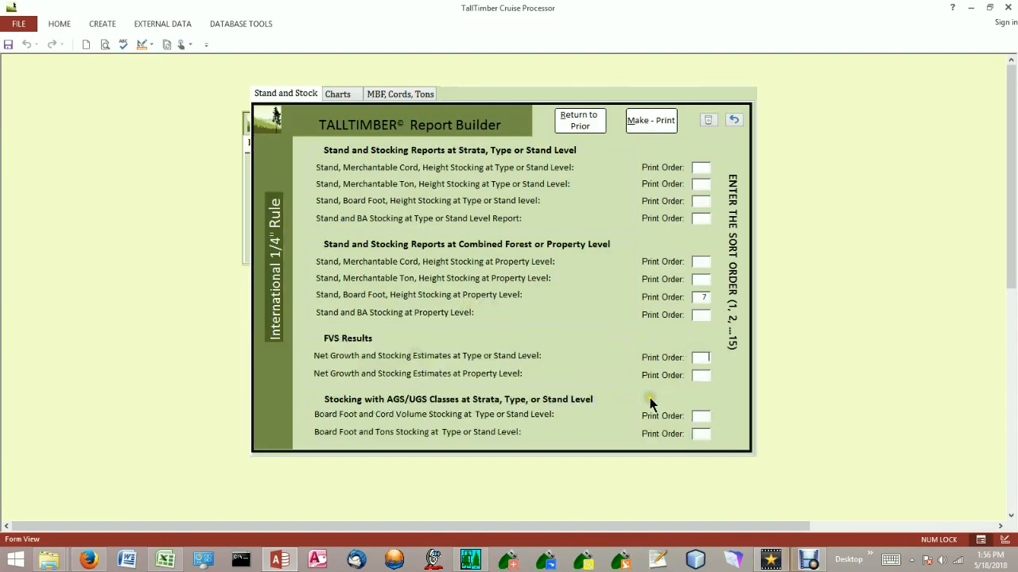
text(9)
- Compile the combined timber inventory report with the cover page entries left blank, and go to its last page
click(650, 120)
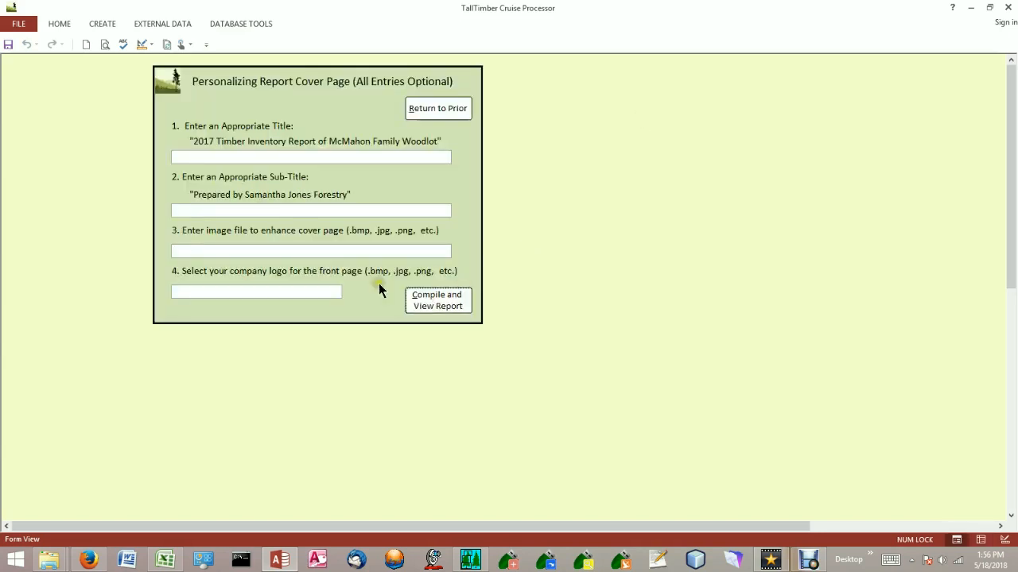
click(435, 305)
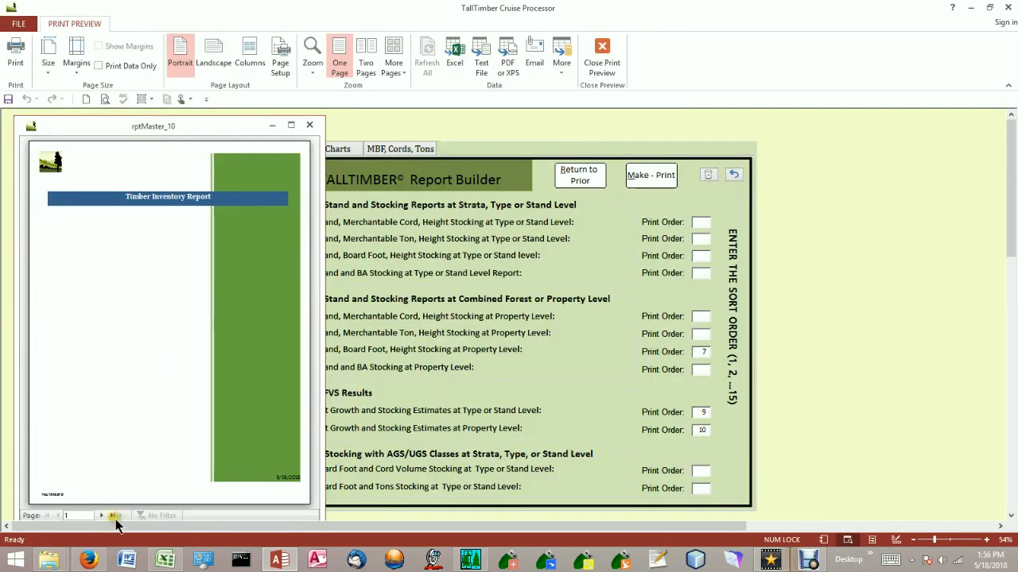
click(110, 515)
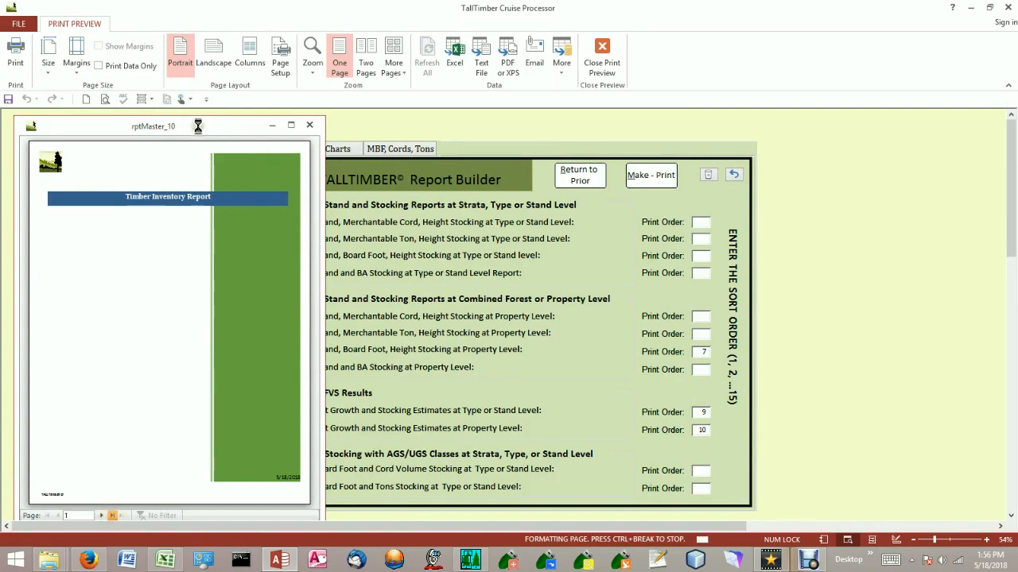
- Examine the compiled report's closing pages: the combined growth estimates, the H and HS type-level growth tables, and the preceding yellow birch stock table
drag(198, 125, 414, 119)
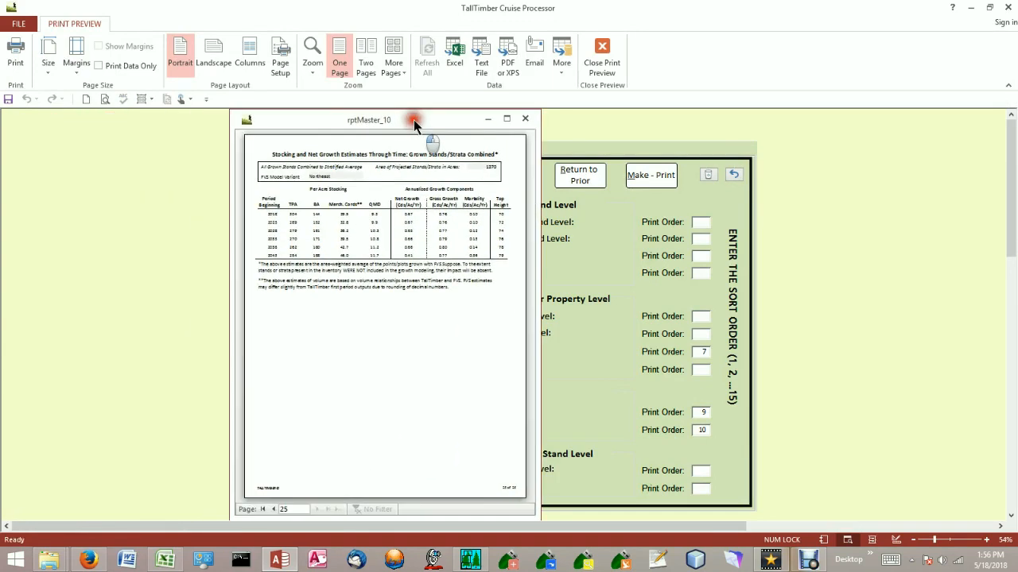
drag(535, 318, 791, 313)
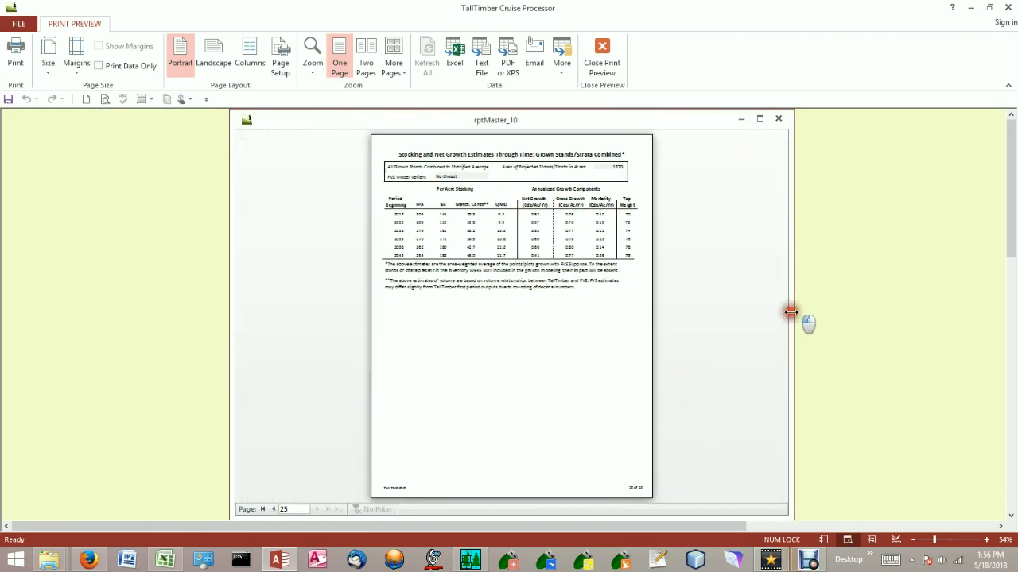
click(513, 142)
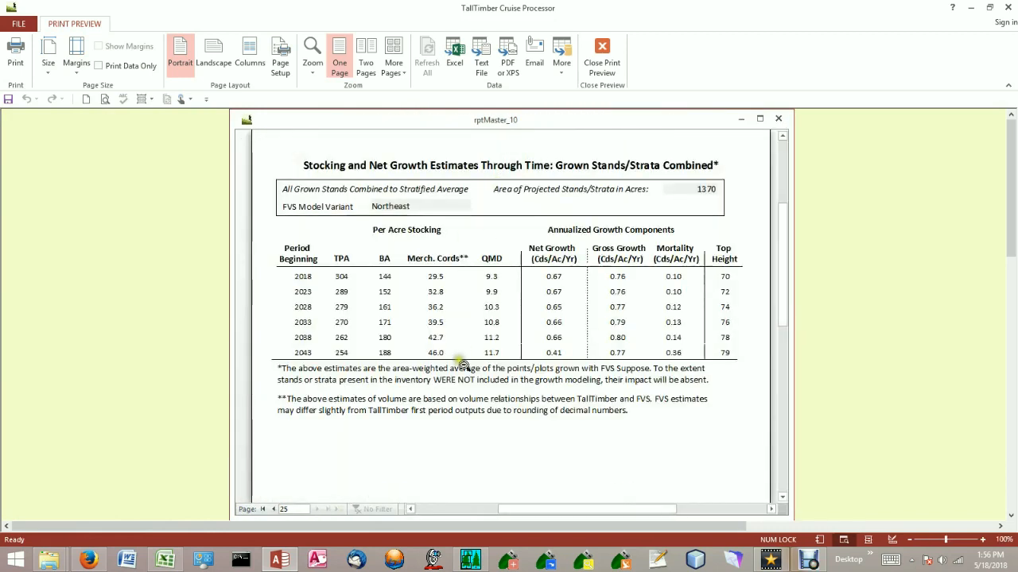
click(272, 509)
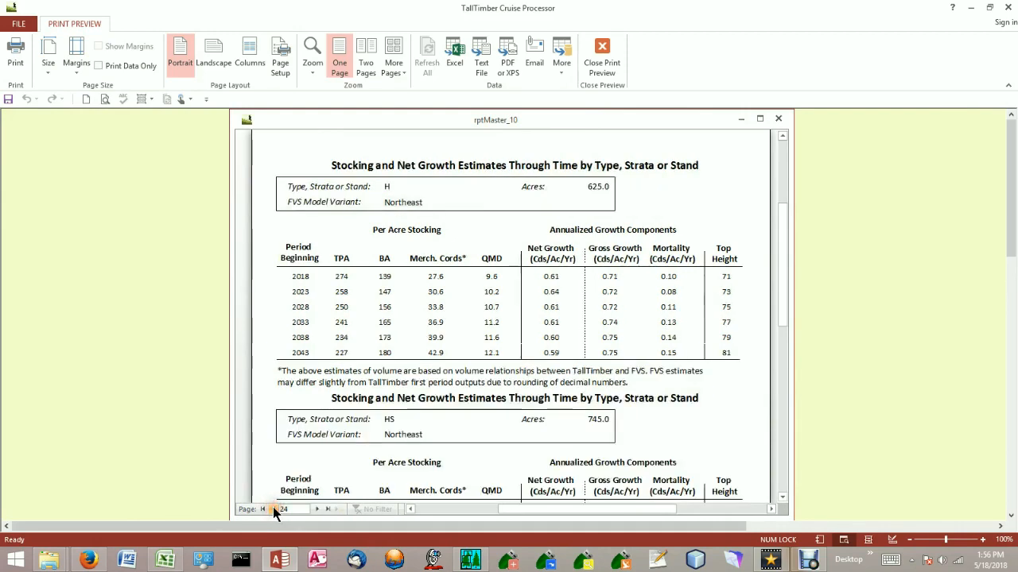
click(272, 509)
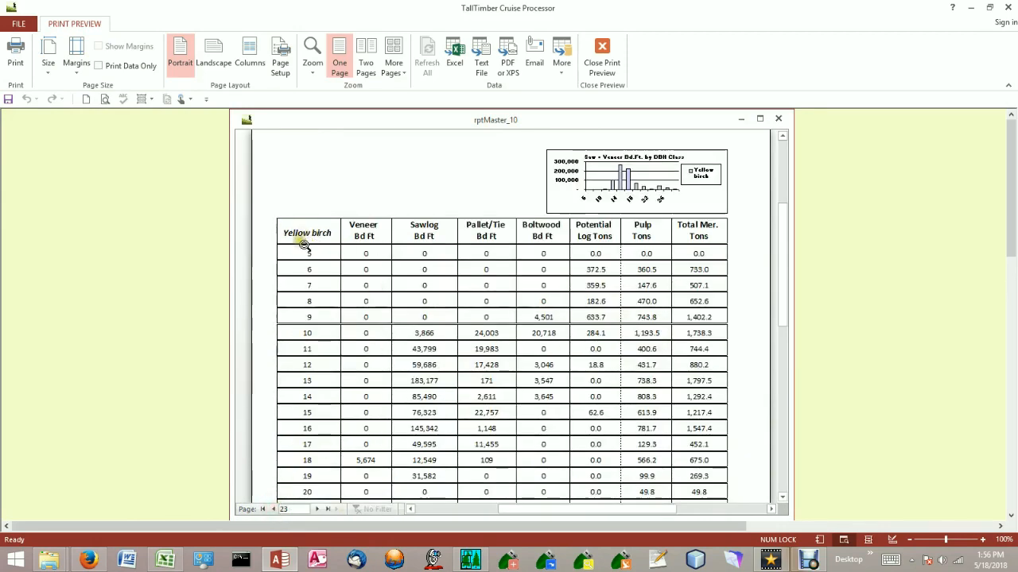
click(316, 508)
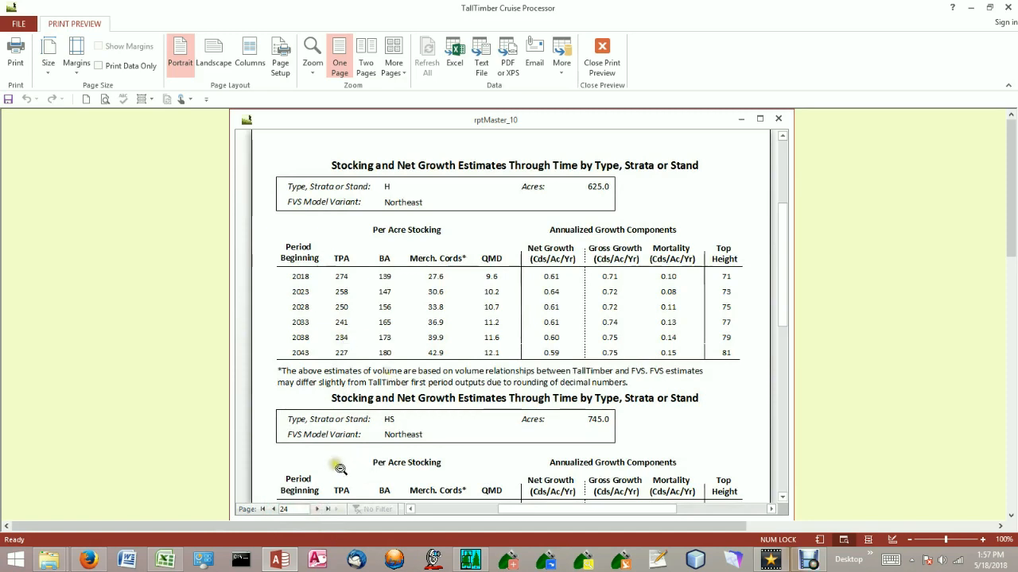
click(317, 509)
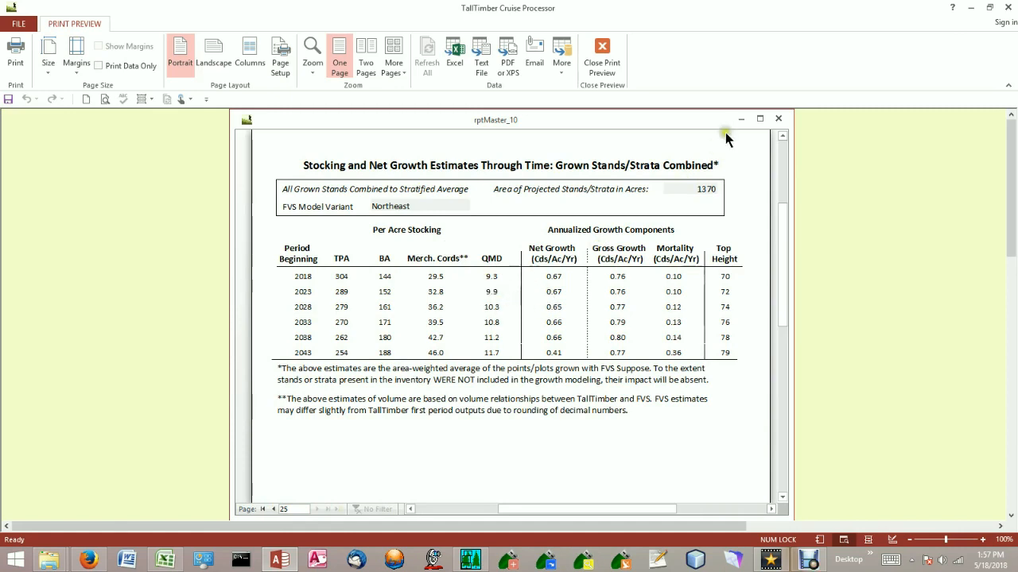
- Close the compiled inventory report and leave the Report Builder, returning to the TallTimber 3.5 start menu
click(779, 120)
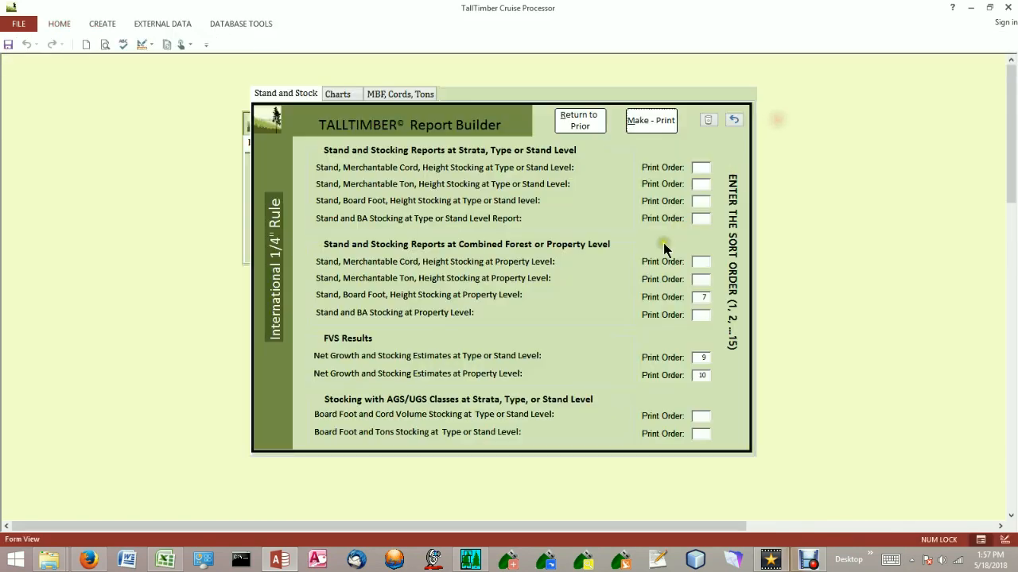
click(583, 123)
click(498, 231)
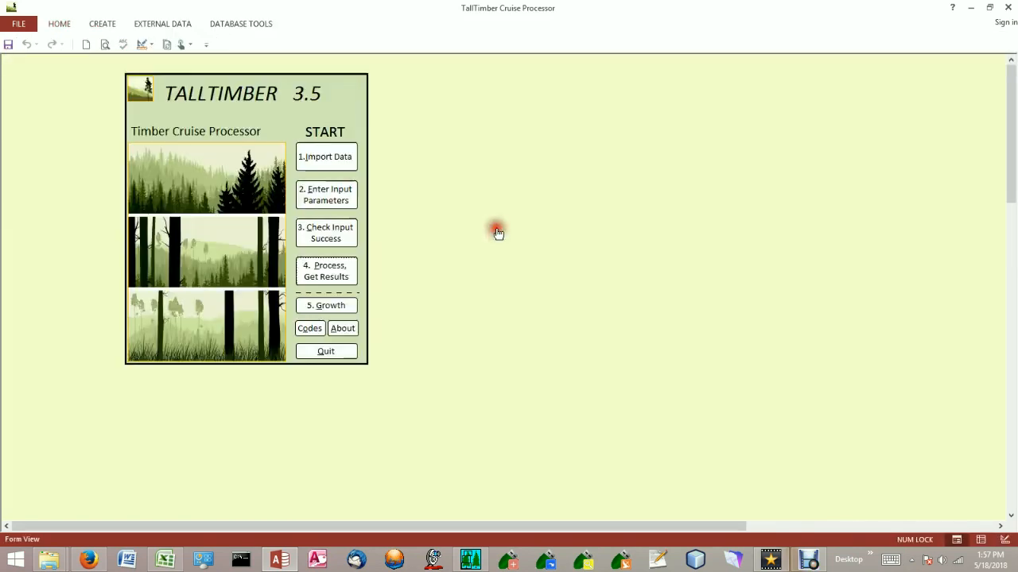